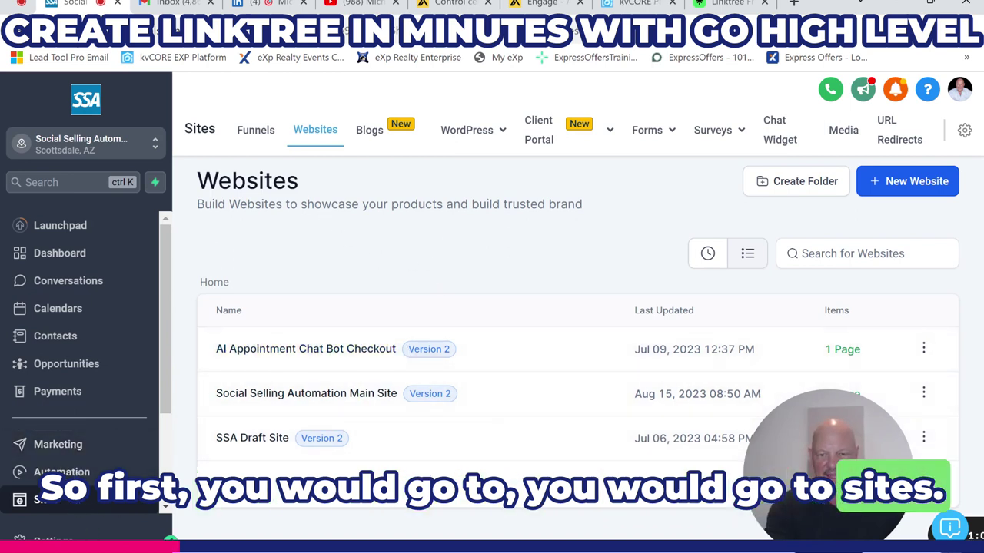
- Start a new website from templates and search the library for 'Link'
left_click(914, 183)
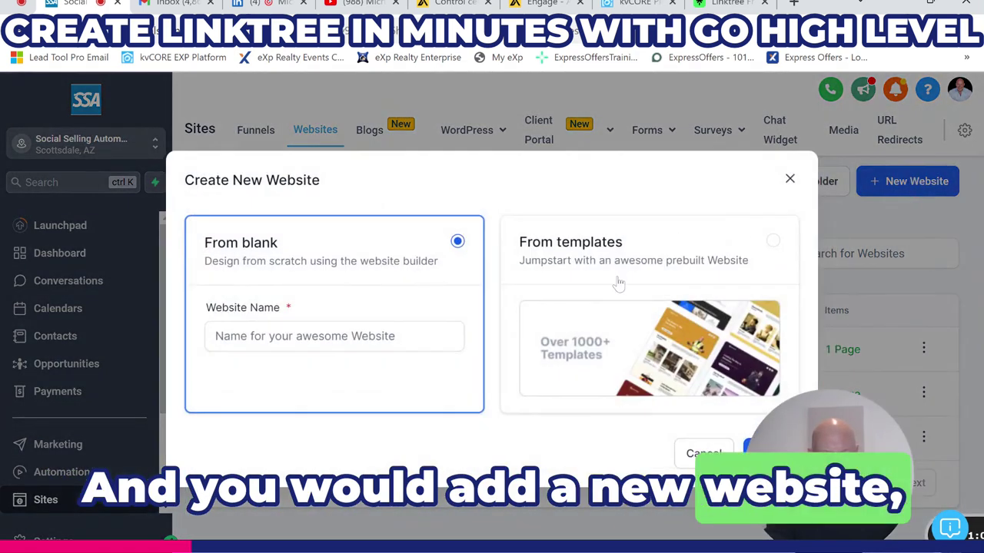
left_click(619, 283)
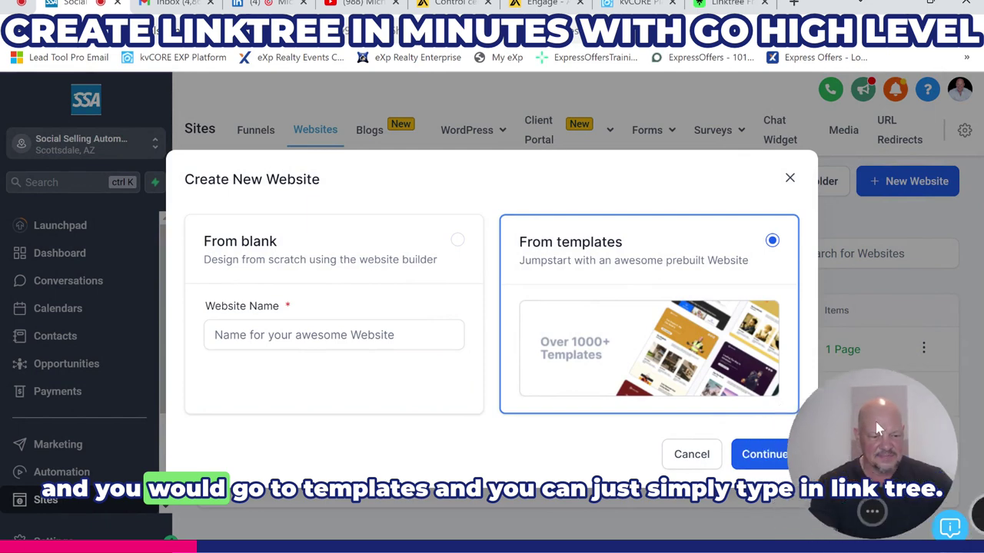
left_click(765, 457)
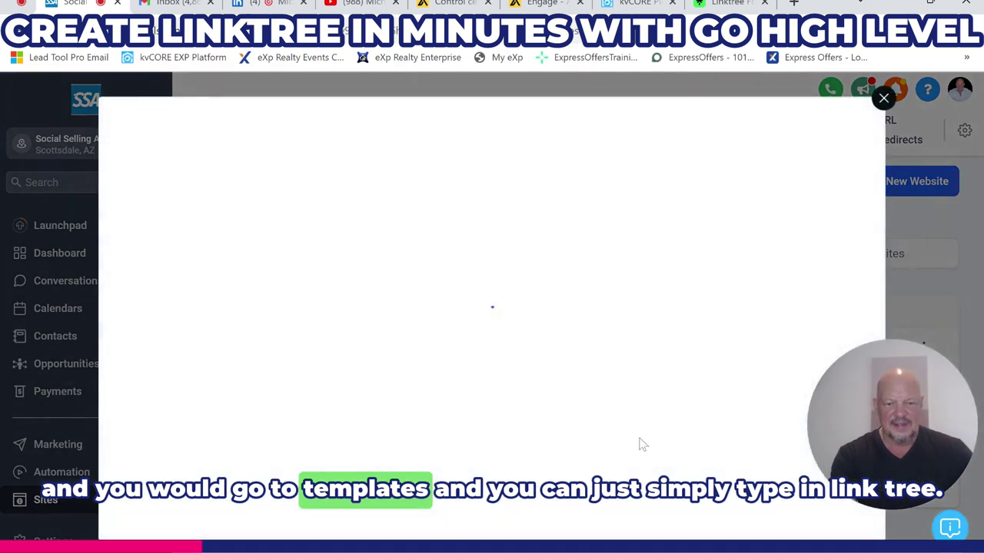
left_click(707, 204)
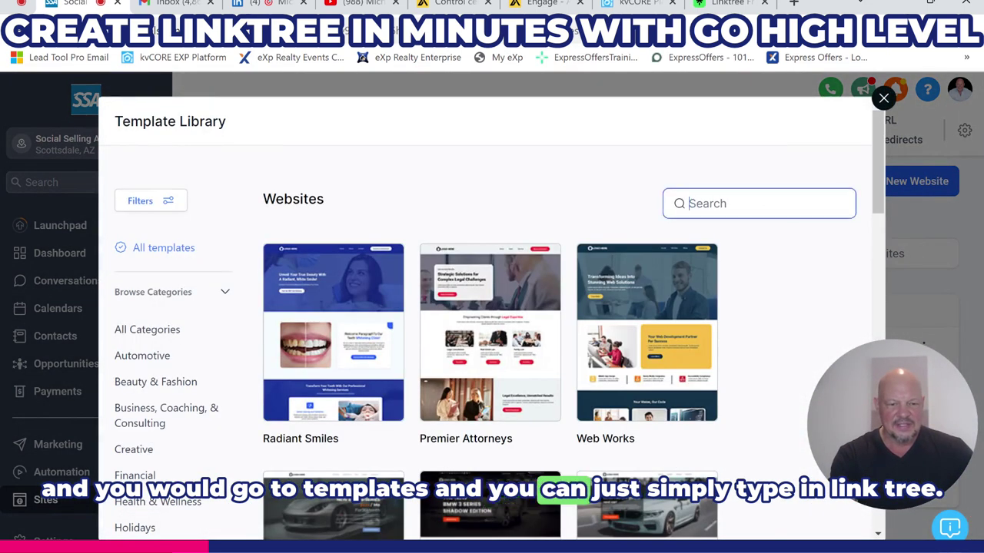
type("Link")
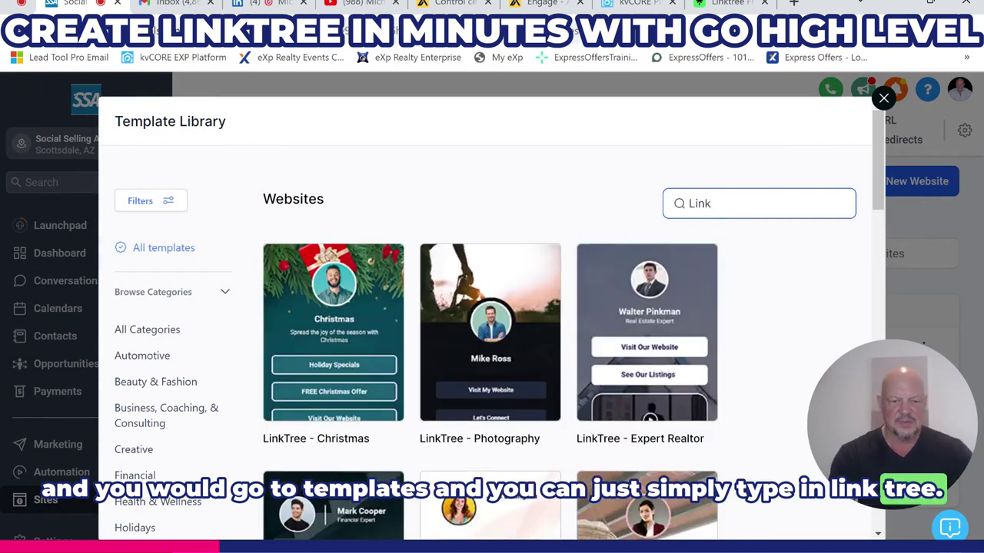
- Select the LinkTree - Expert Realtor template and add it as the site
scroll(578, 289, "down", 4)
scroll(578, 289, "down", 5)
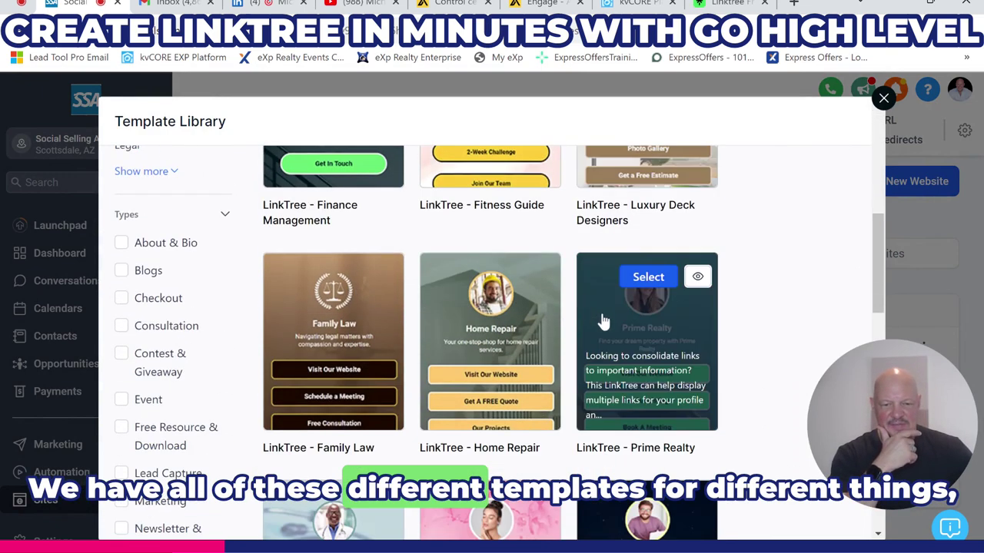
scroll(619, 349, "up", 4)
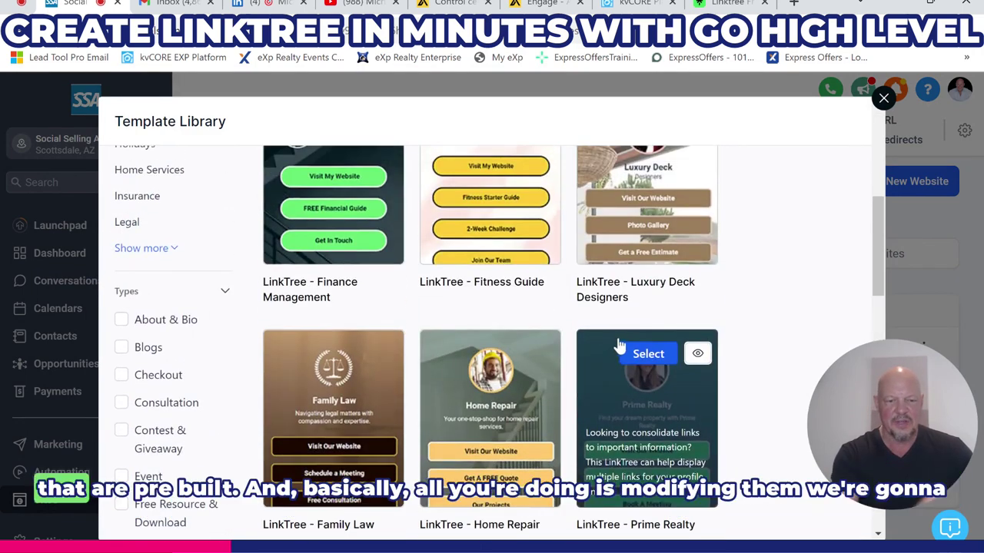
scroll(619, 346, "up", 3)
scroll(615, 308, "up", 2)
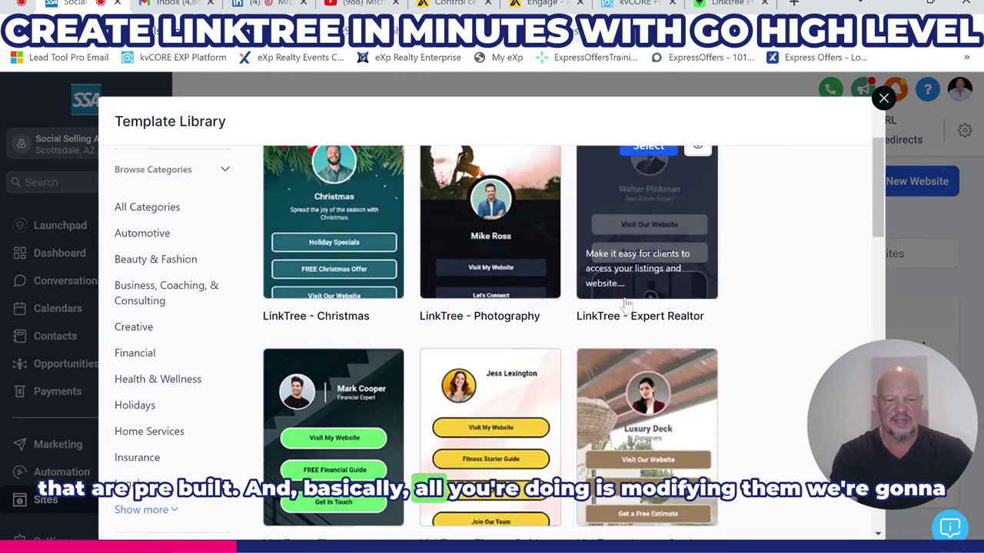
left_click(647, 192)
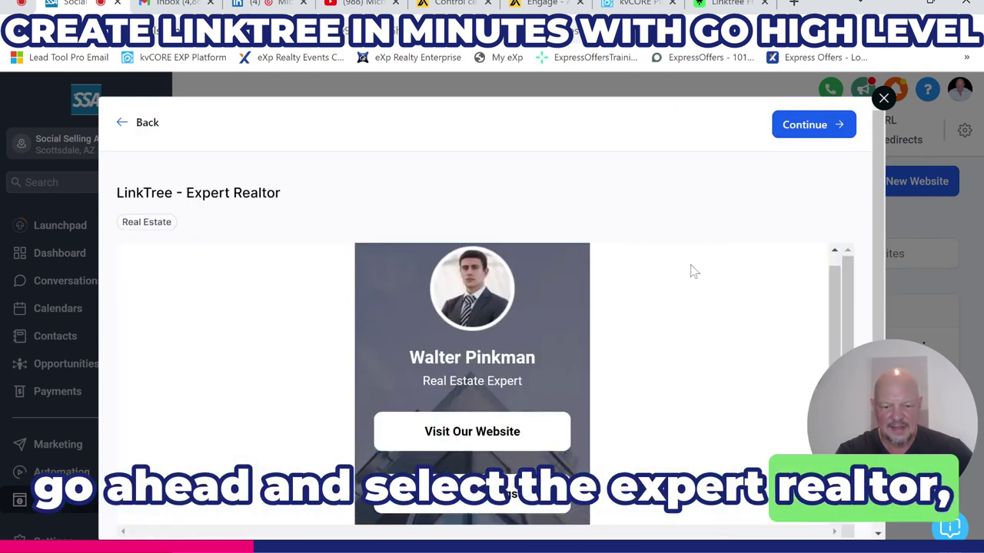
scroll(692, 271, "down", 1)
left_click(807, 127)
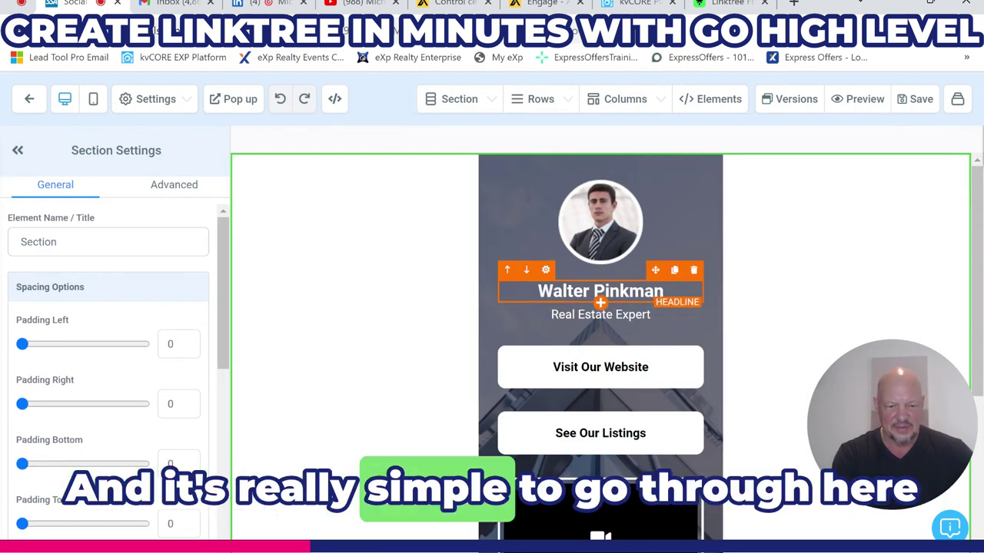
- Replace the sample profile image with the realtor's own photo from the media library
left_click(600, 237)
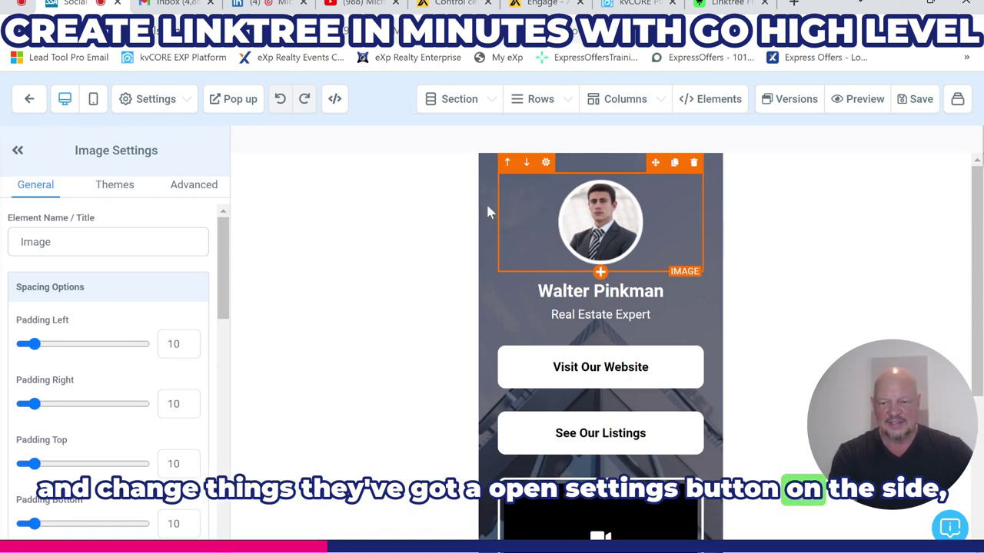
left_click_drag(227, 262, 235, 425)
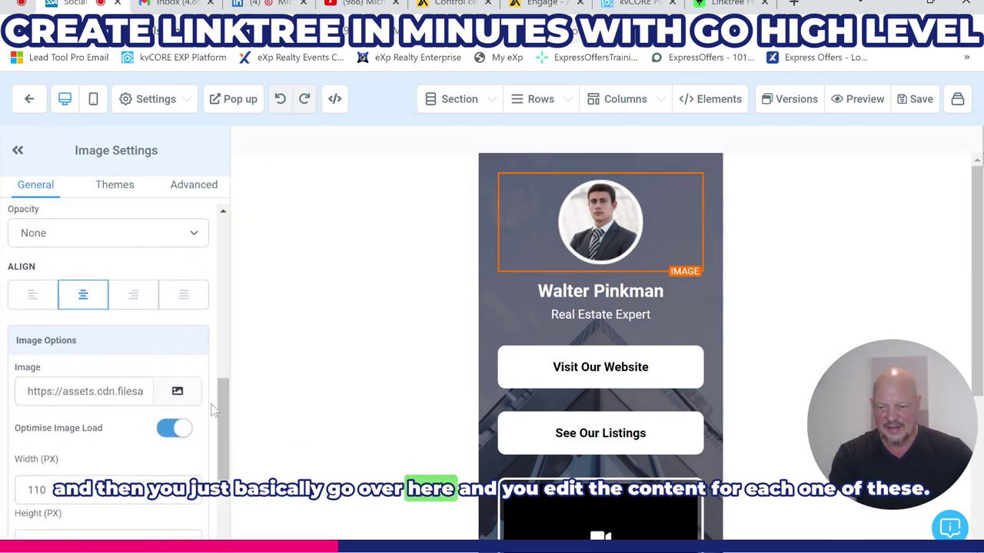
left_click(175, 395)
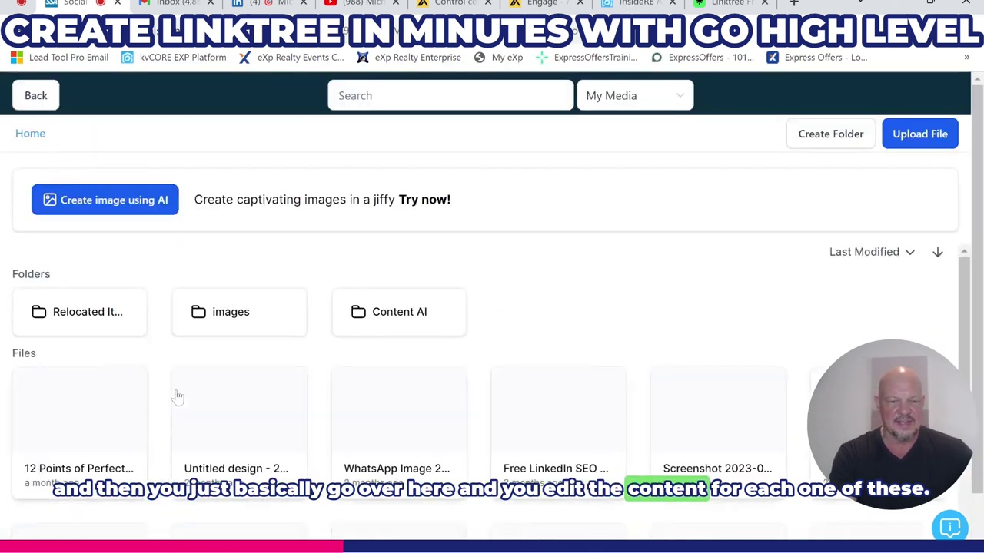
scroll(393, 456, "down", 2)
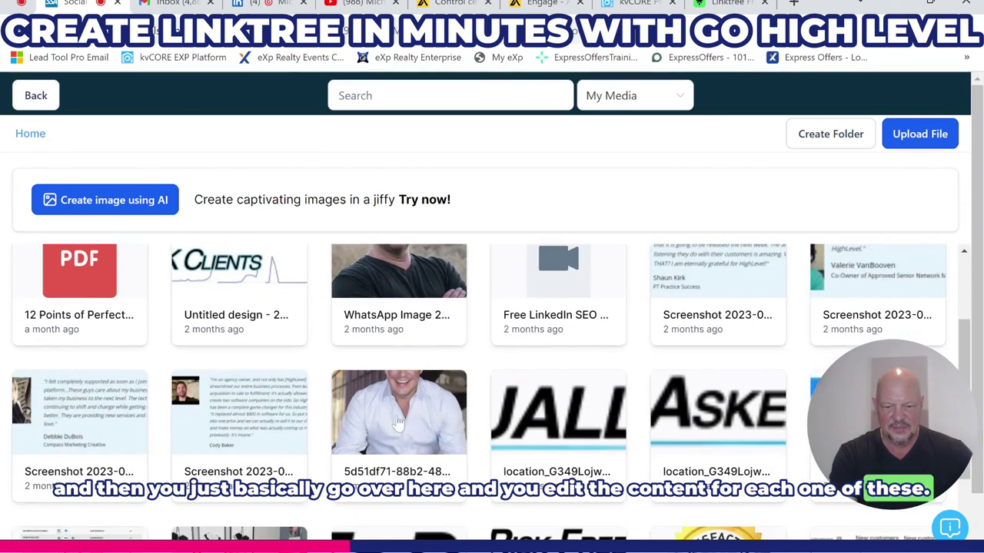
left_click(395, 420)
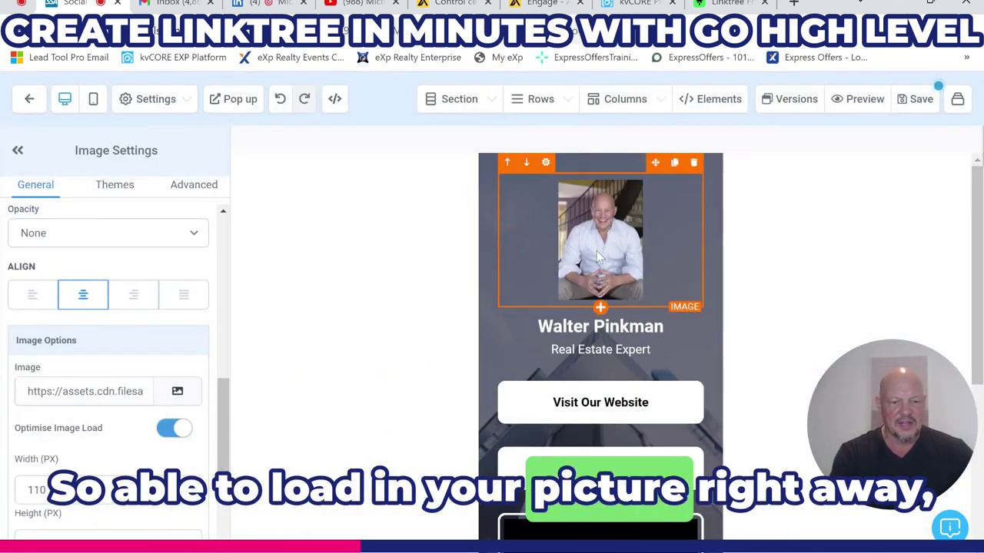
left_click(603, 325)
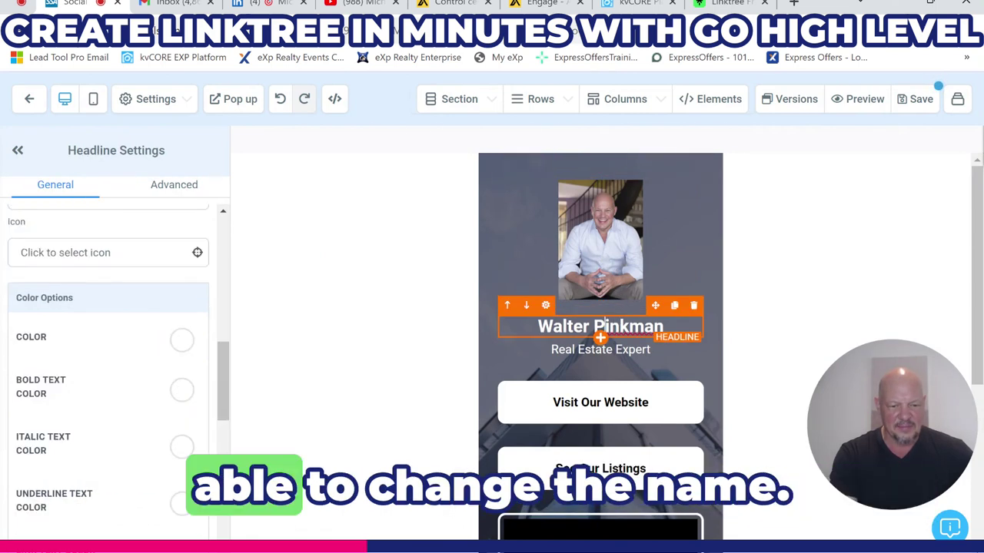
left_click(664, 326)
- Overwrite the headline's placeholder name with the realtor's full name above 'Real Estate Expert'
left_click_drag(539, 326, 530, 327)
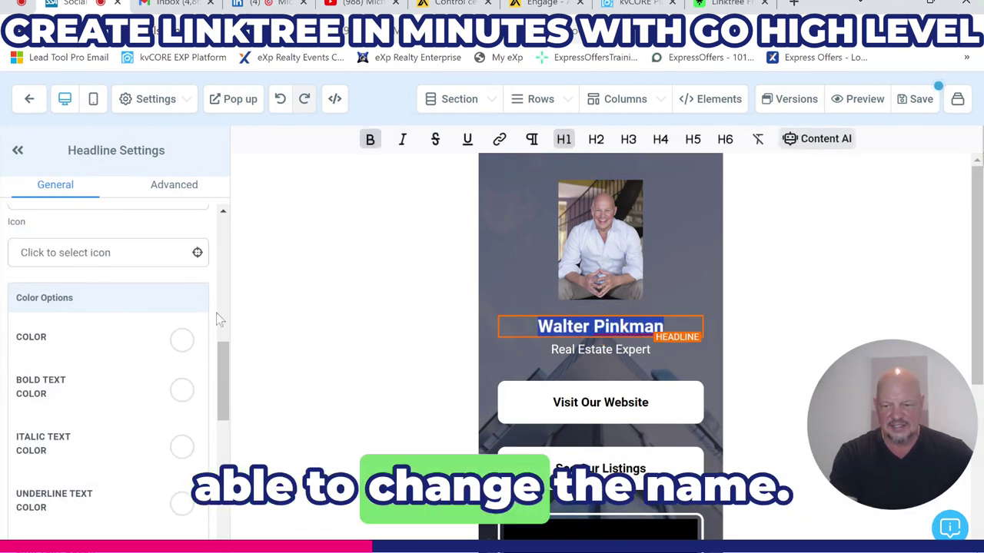
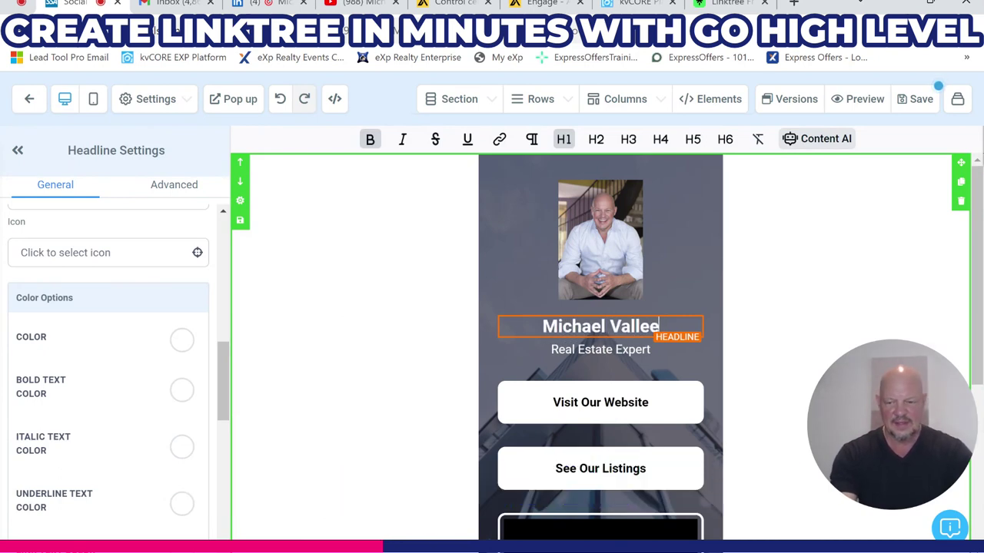
left_click(516, 255)
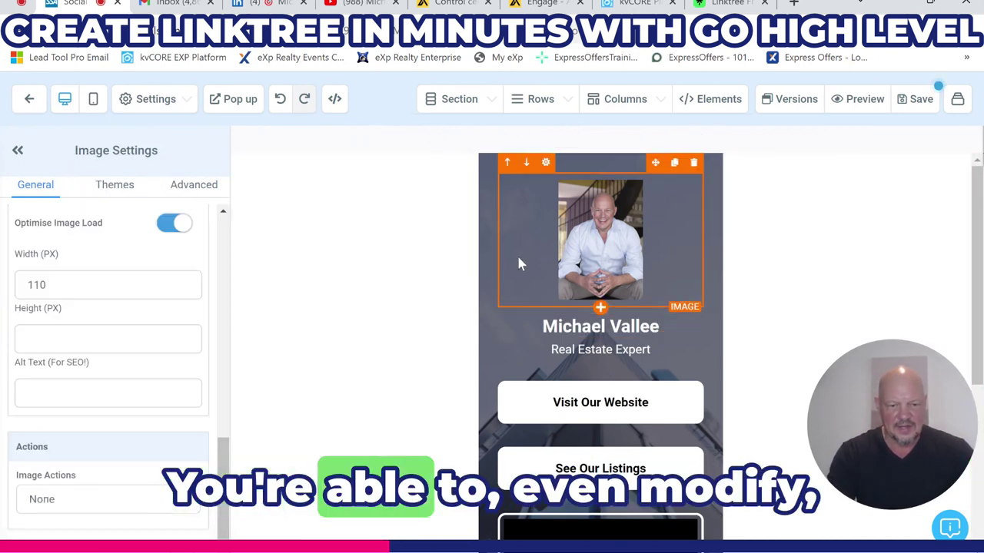
left_click(485, 342)
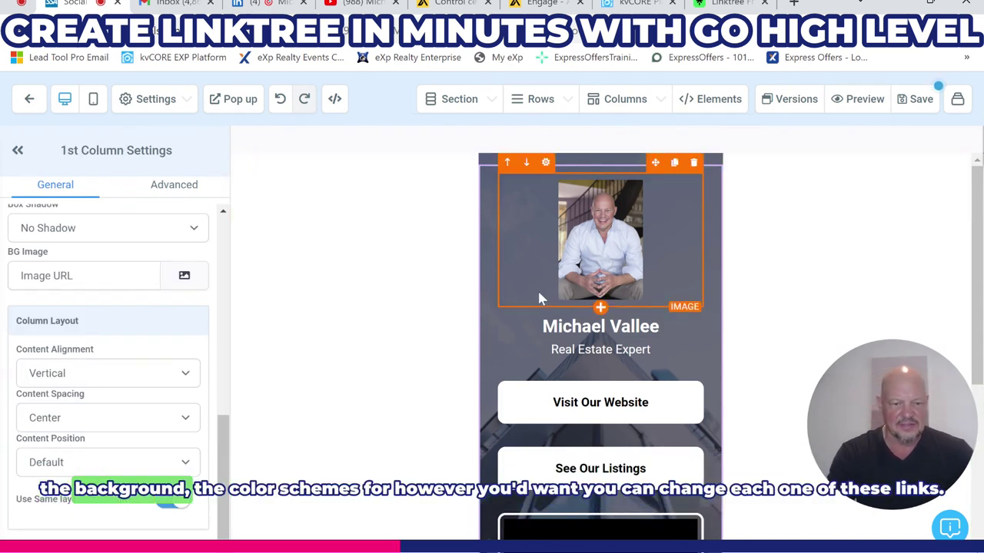
scroll(673, 300, "down", 1)
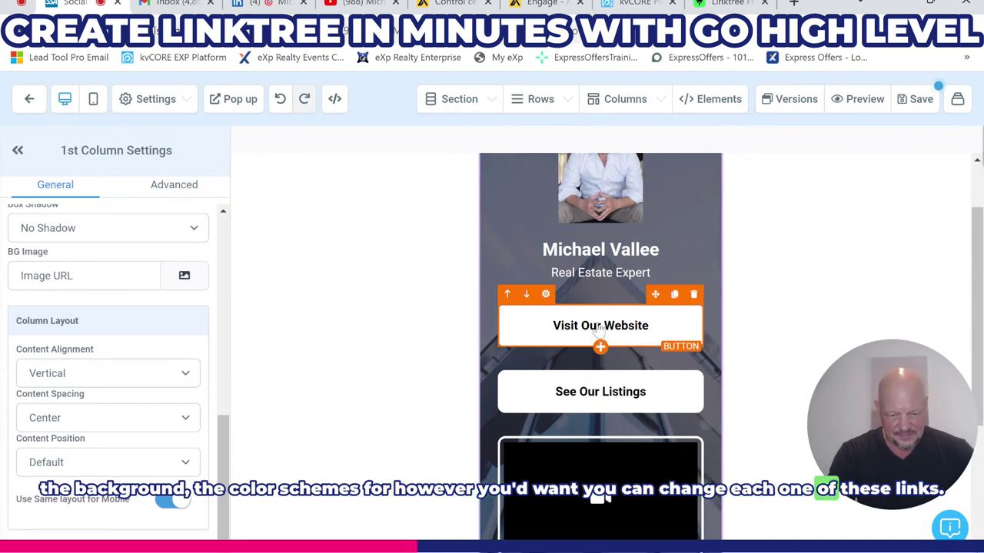
- Set the Visit Our Website button's action to Website URL EXPertScottsdaleRealtor.com
left_click(599, 327)
left_click_drag(226, 355, 253, 515)
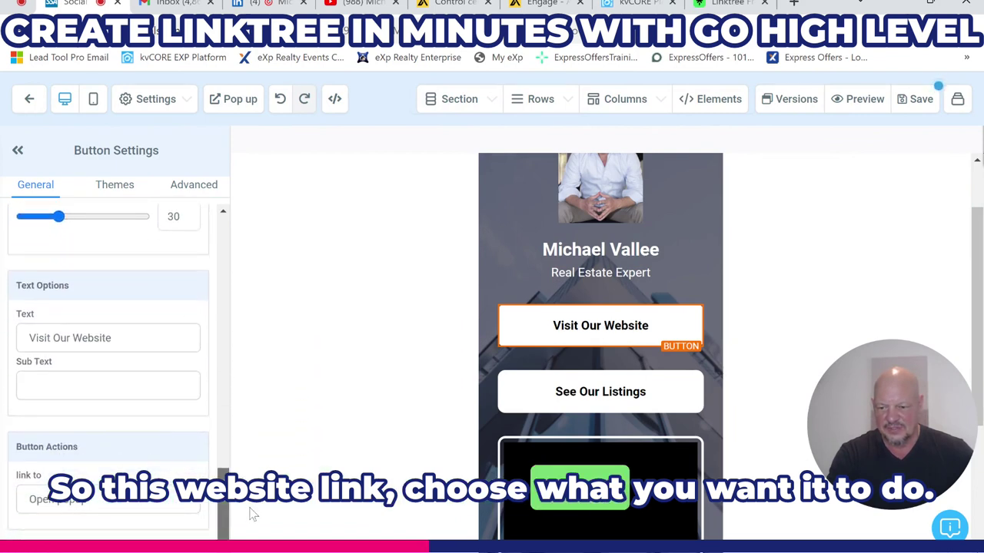
left_click(85, 504)
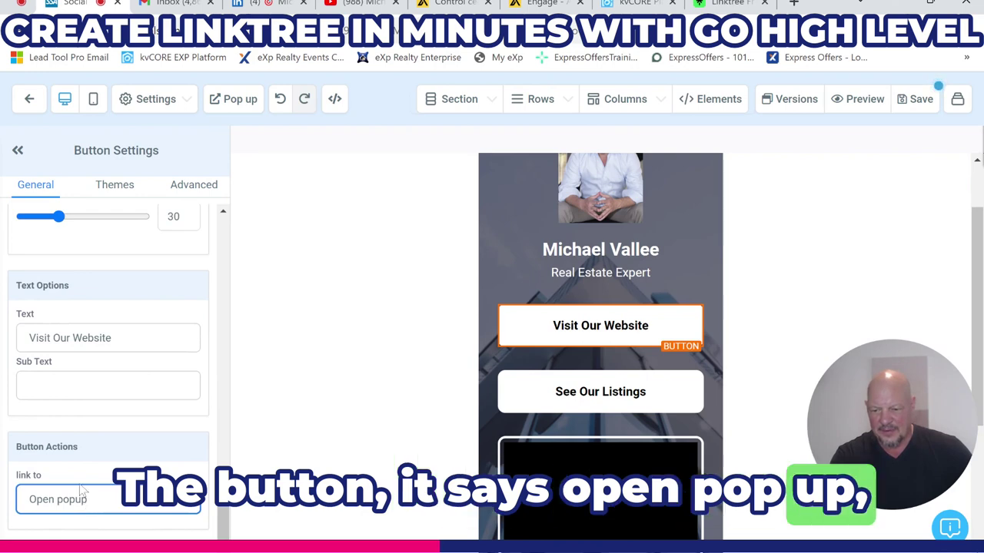
left_click(77, 374)
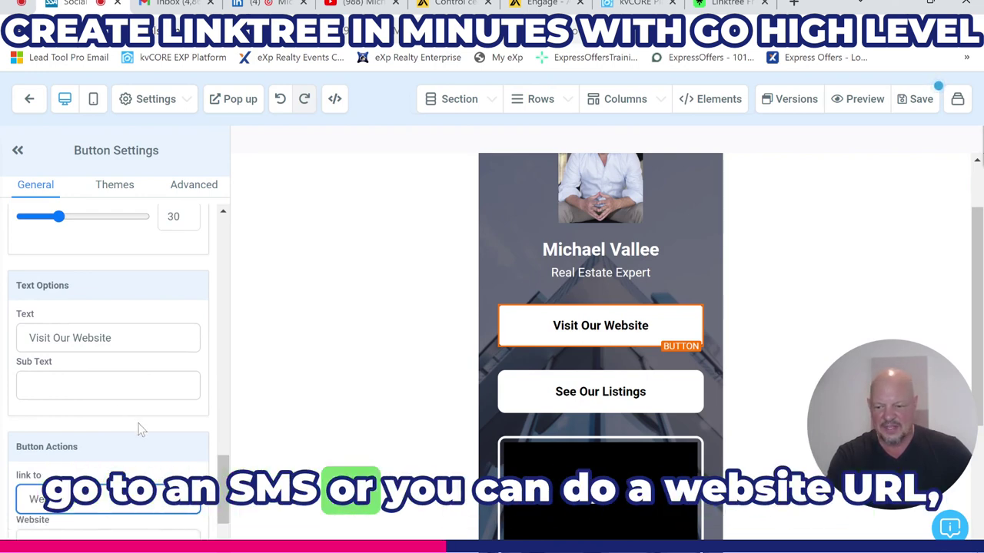
scroll(139, 430, "down", 1)
left_click(92, 461)
type("http")
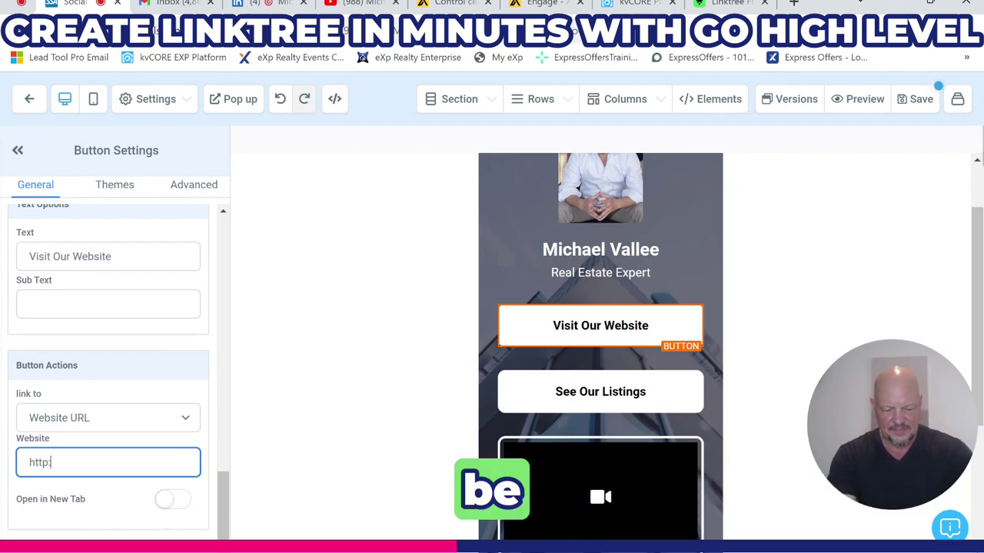
type(":/")
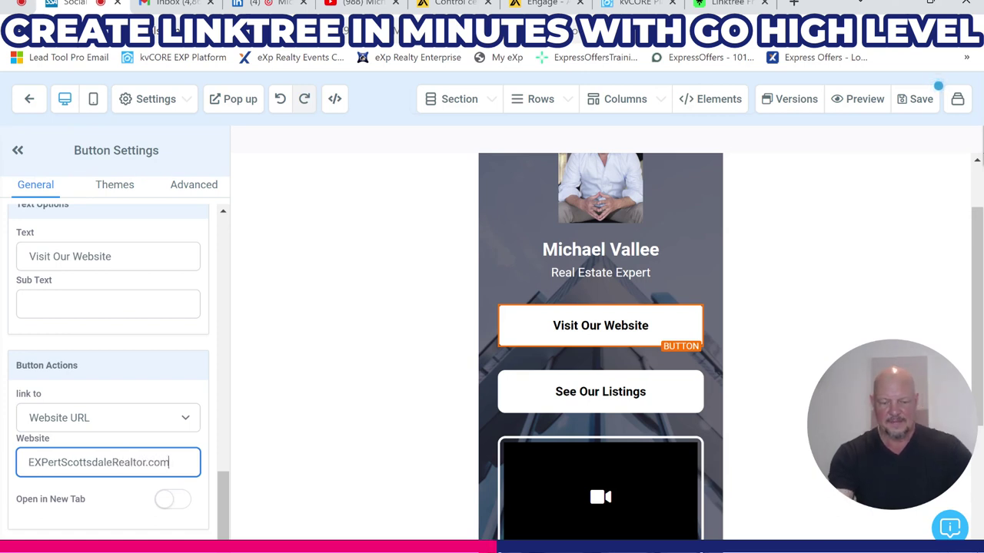
scroll(154, 369, "up", 15)
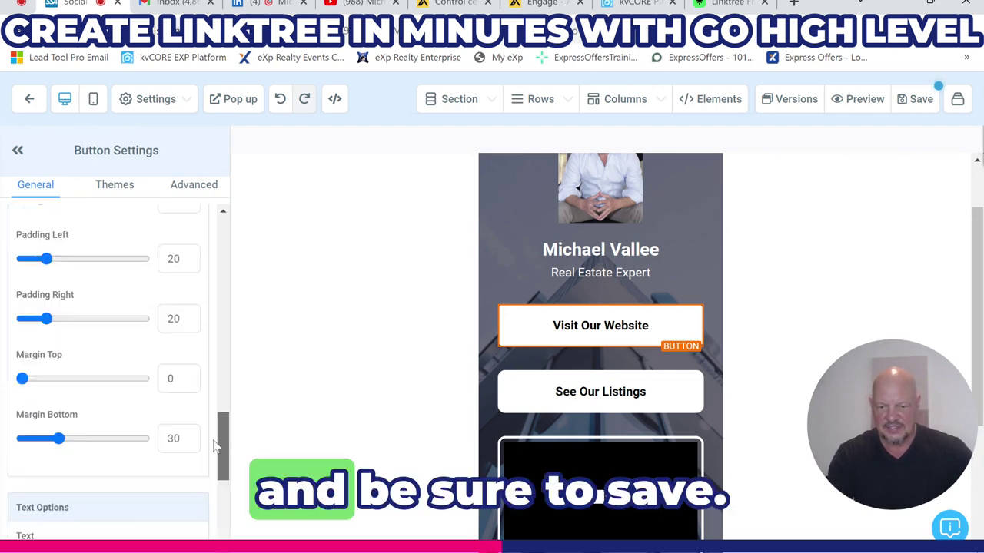
scroll(184, 270, "up", 2)
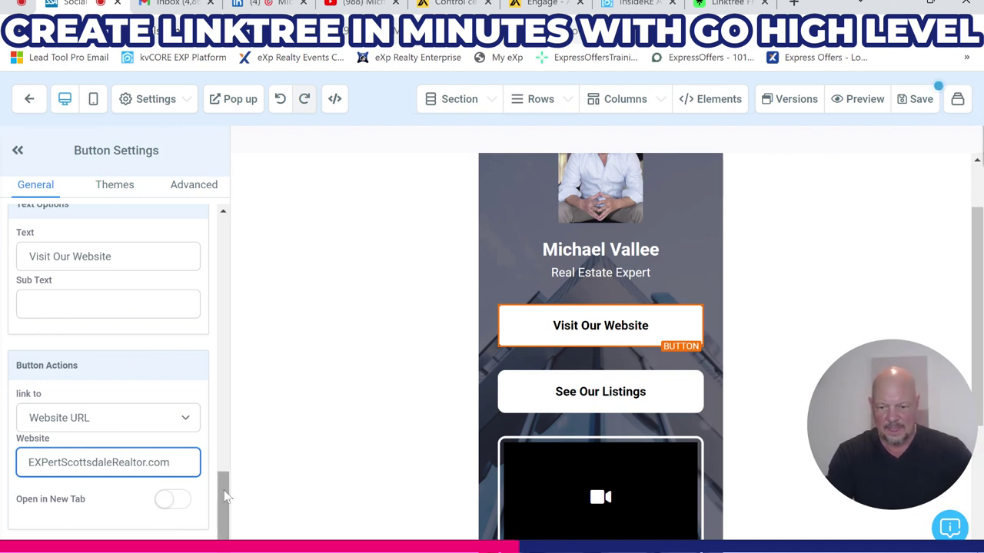
scroll(221, 418, "up", 4)
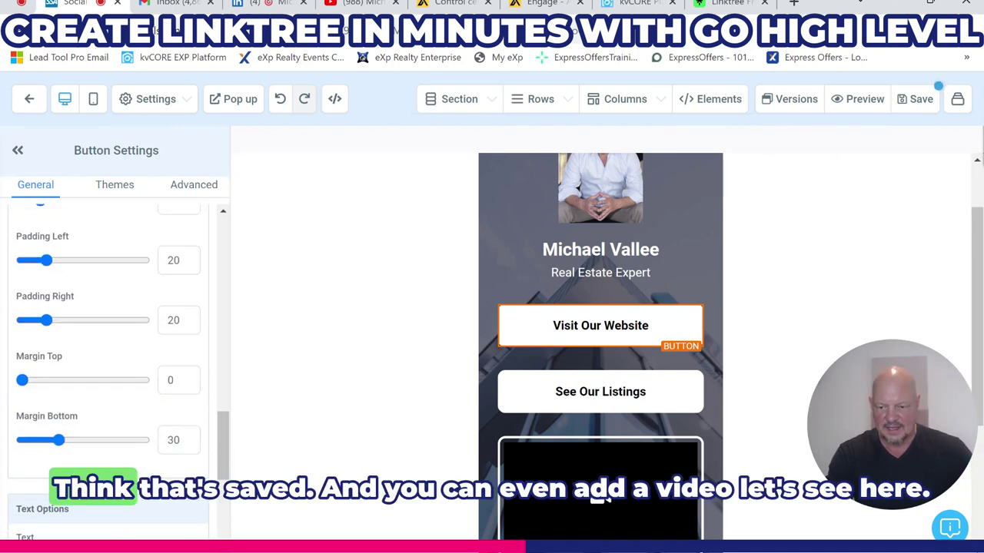
scroll(217, 445, "down", 4)
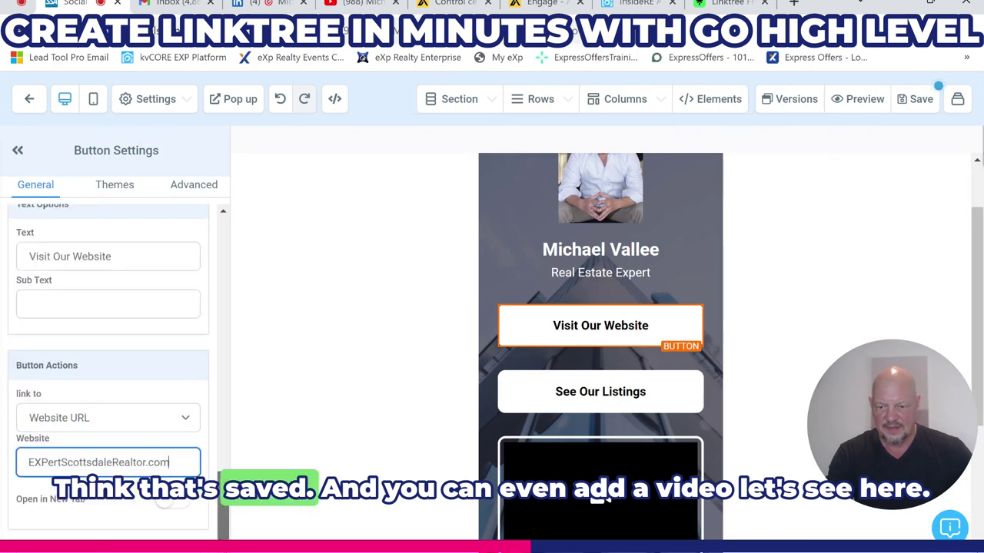
- Change the video block's Video Type from Hosted Video to Youtube
scroll(467, 389, "down", 3)
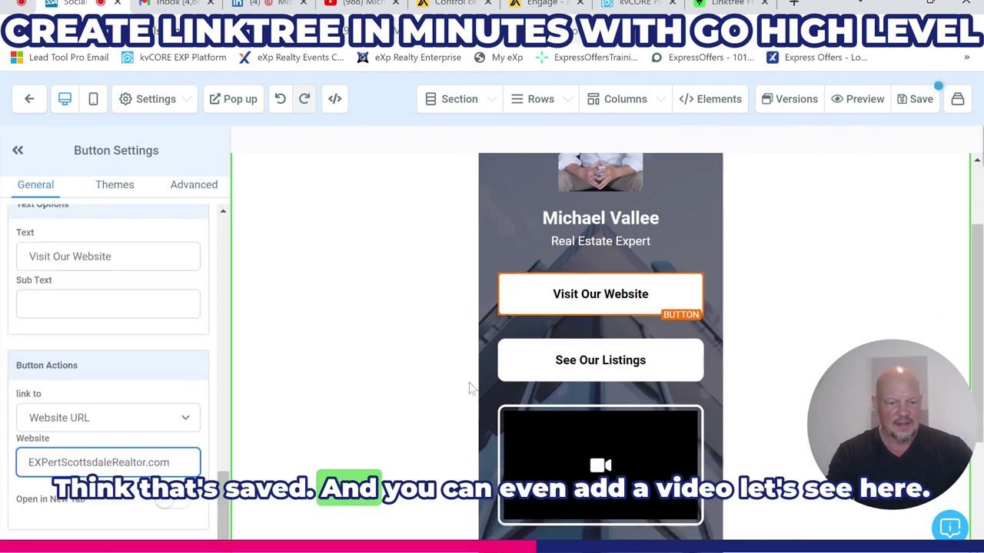
left_click(567, 345)
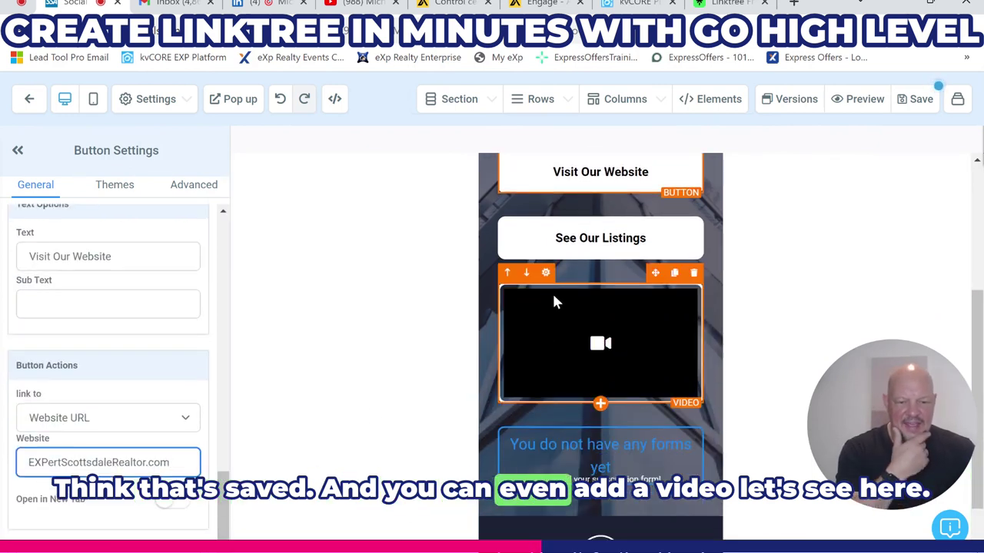
left_click(544, 274)
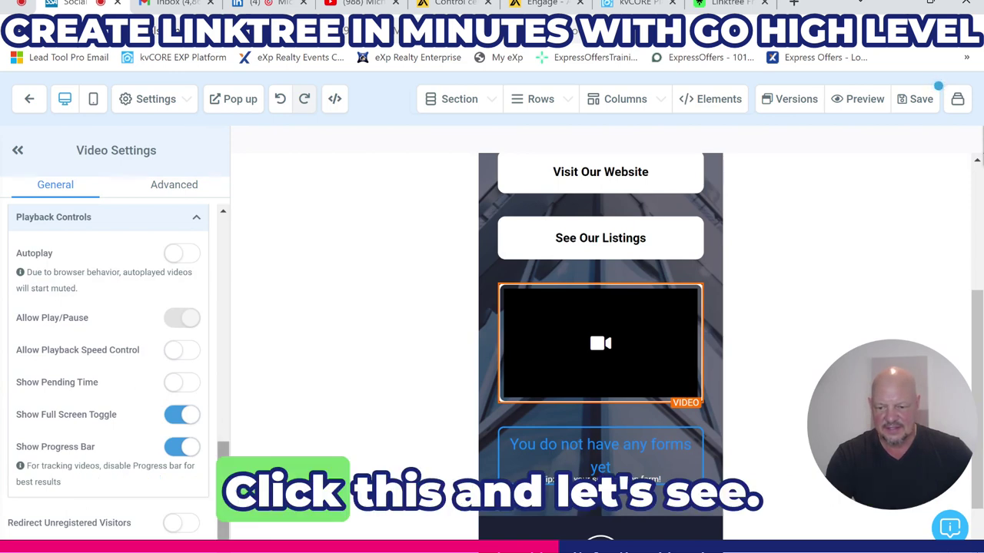
scroll(239, 374, "up", 6)
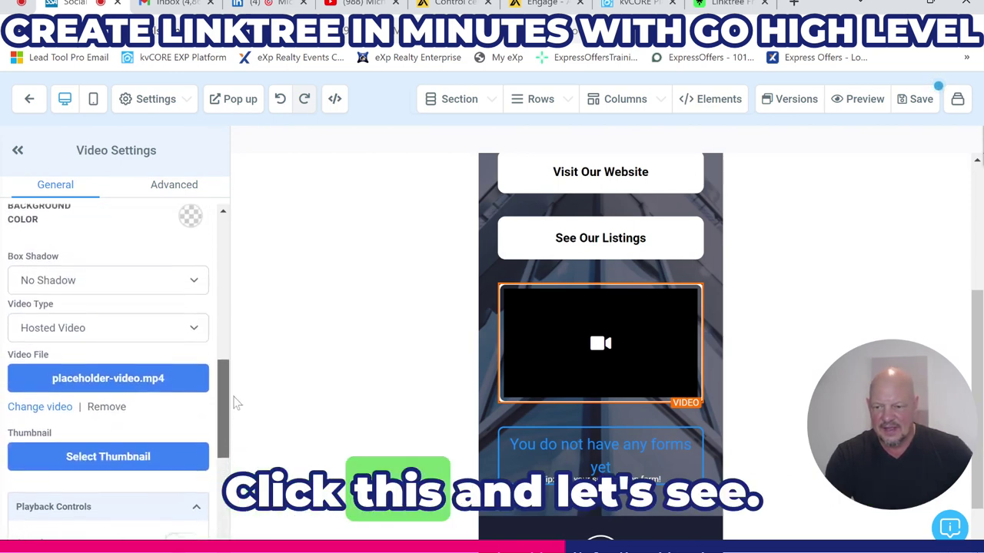
scroll(241, 374, "up", 2)
left_click_drag(245, 269, 237, 392)
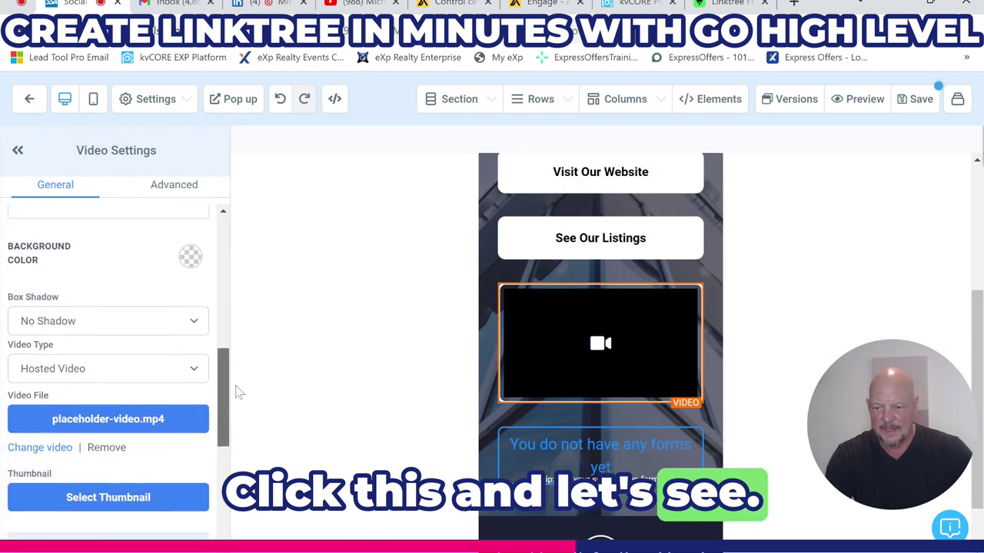
left_click(153, 363)
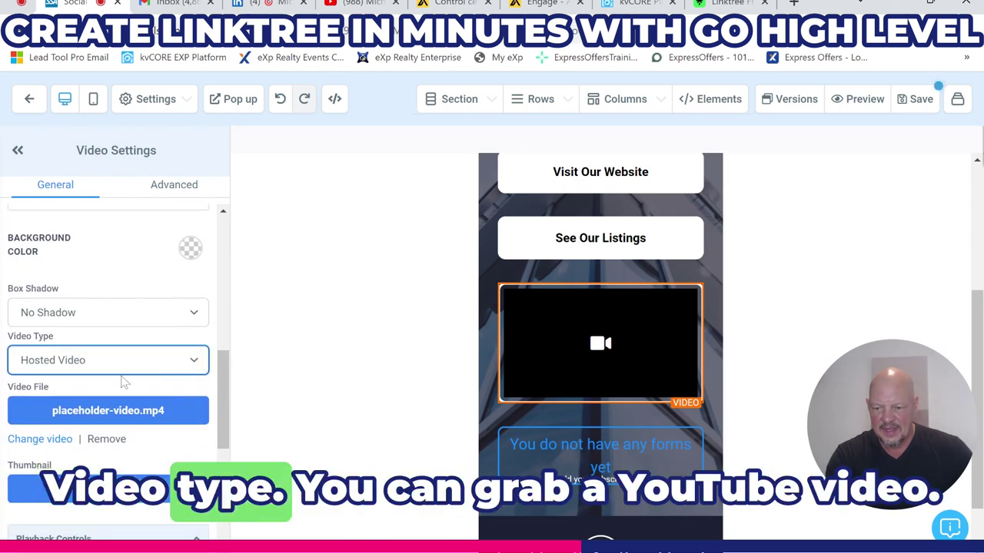
left_click(90, 389)
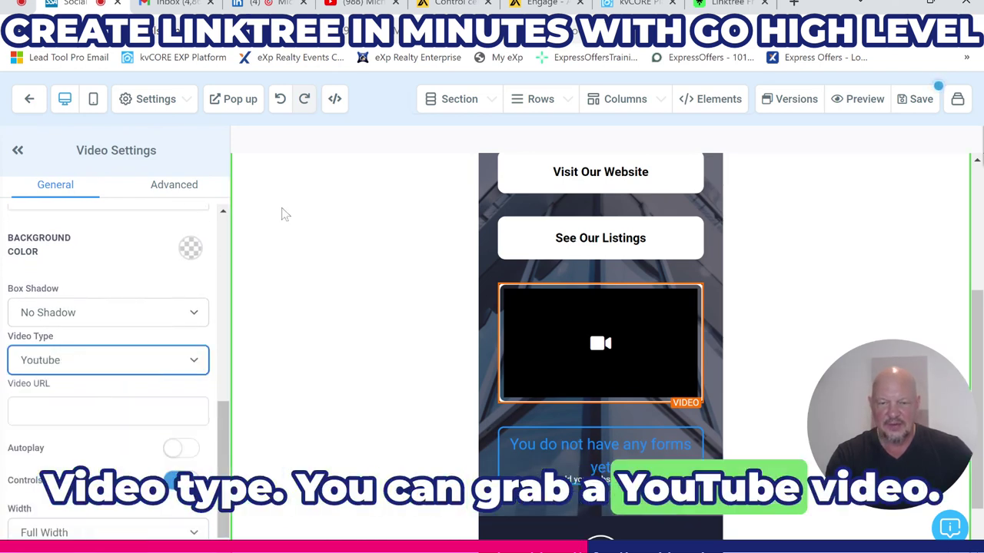
left_click(362, 4)
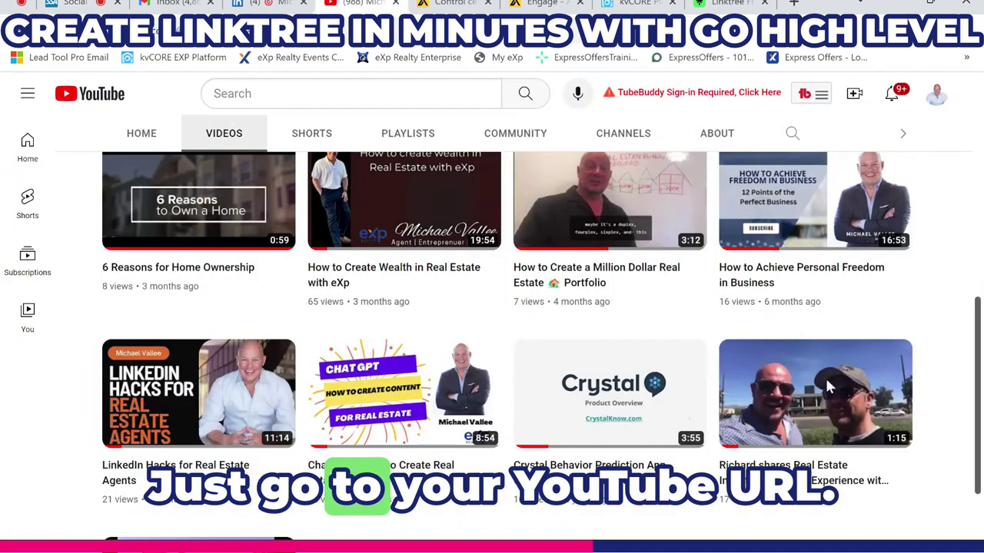
- Open the real estate investment buying experience video, copy its share link, and pause it
left_click(771, 380)
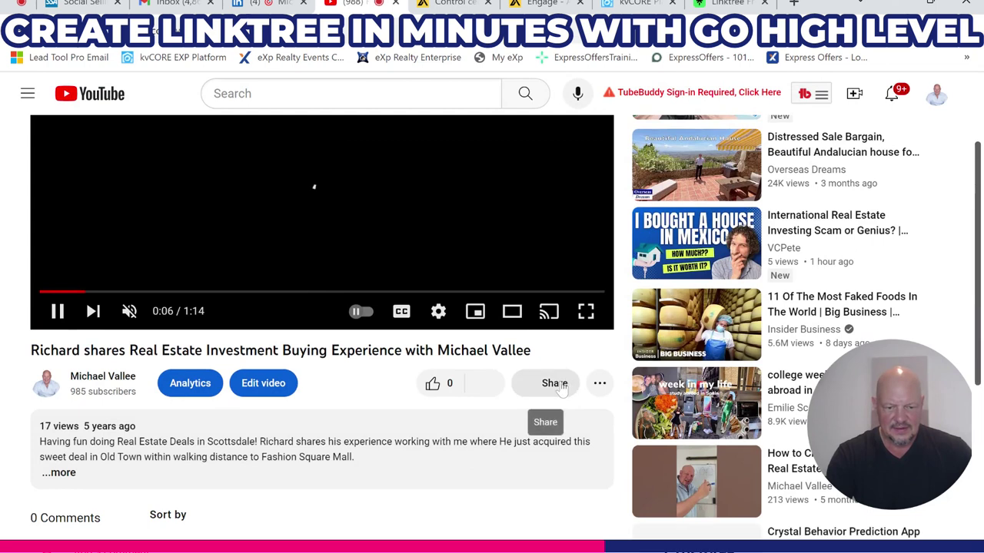
left_click(558, 382)
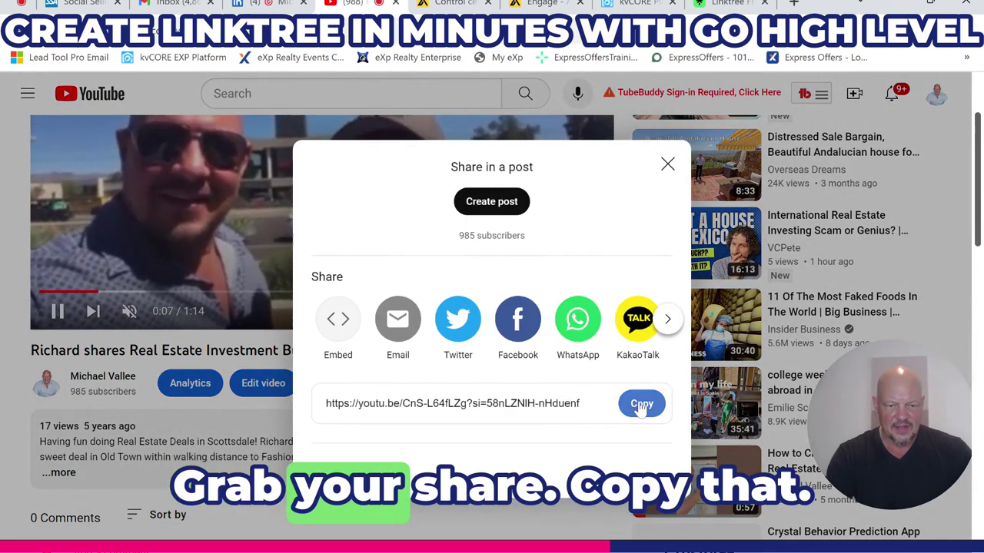
left_click(642, 404)
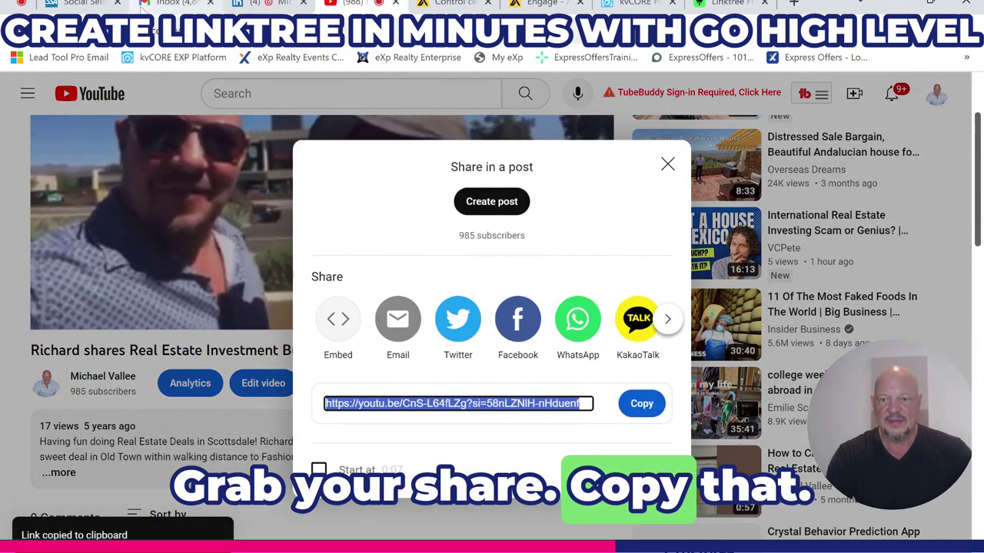
left_click(187, 277)
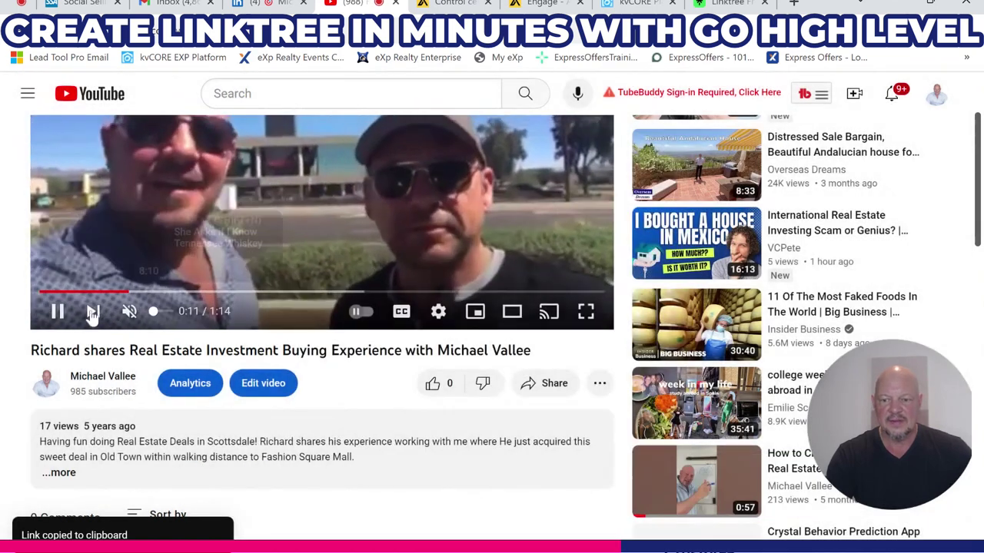
left_click(56, 311)
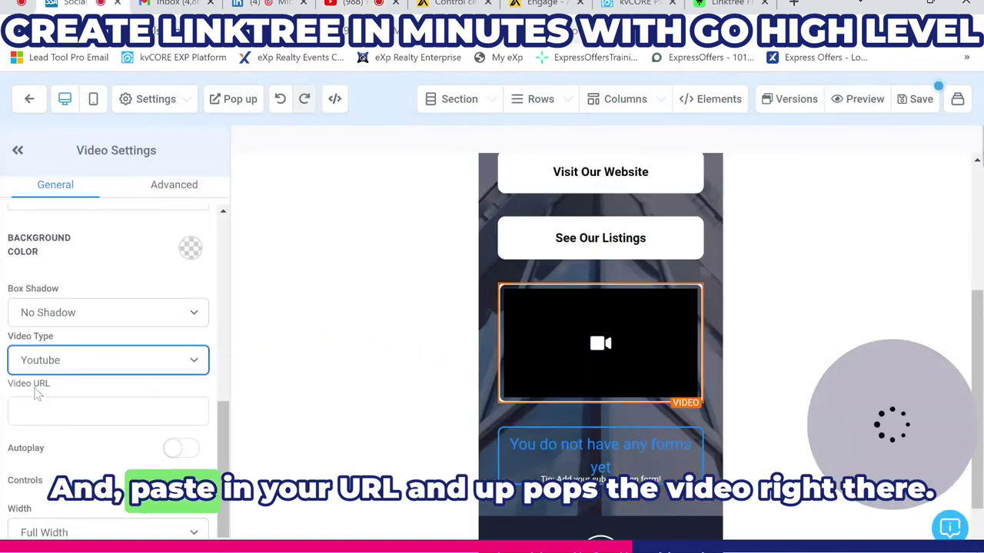
- Paste the copied YouTube share link into the video block's Video URL field
left_click(68, 407)
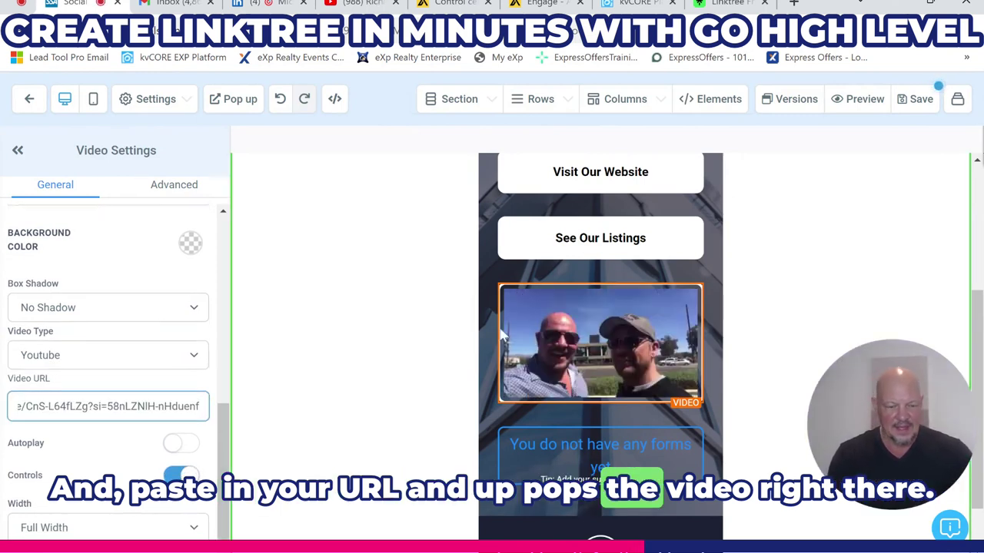
scroll(604, 288, "up", 1)
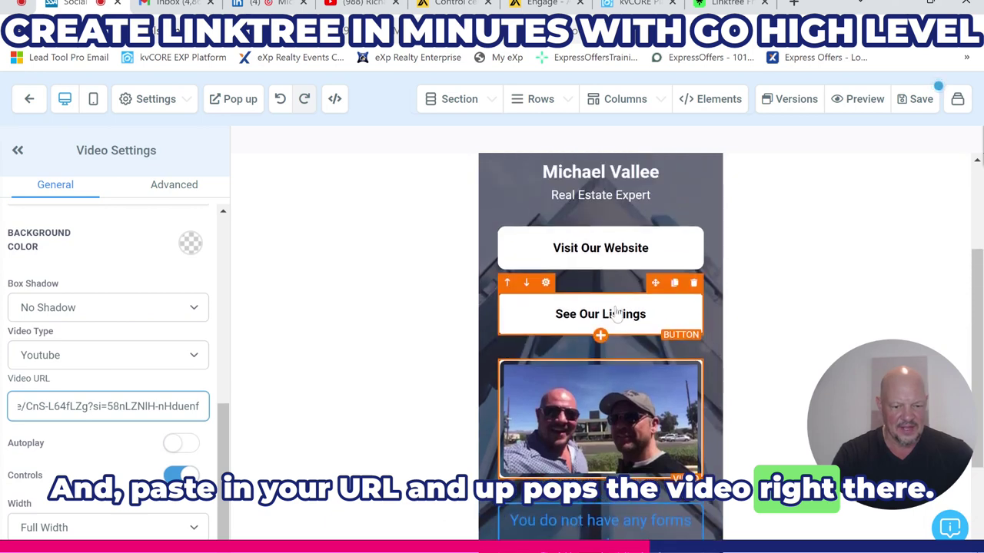
scroll(626, 306, "down", 3)
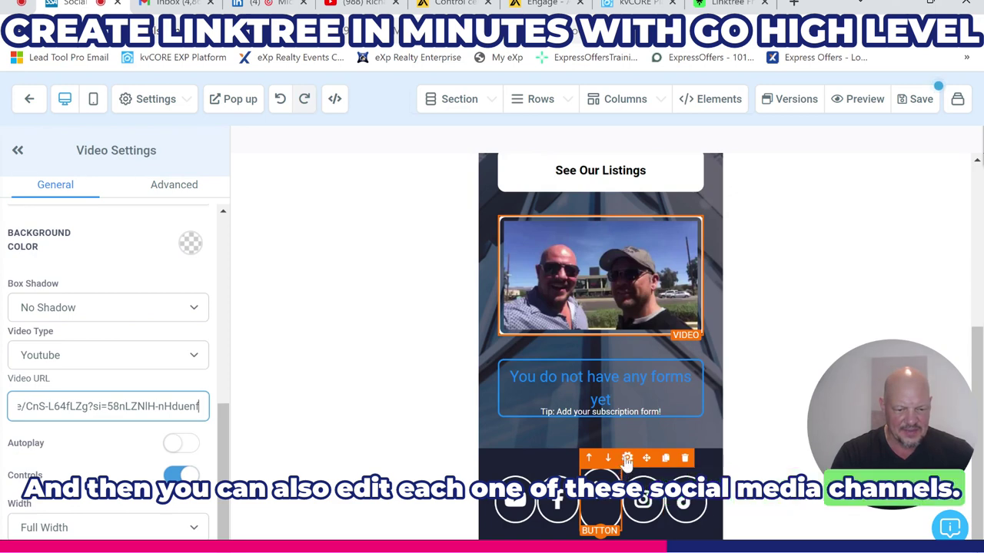
left_click(627, 459)
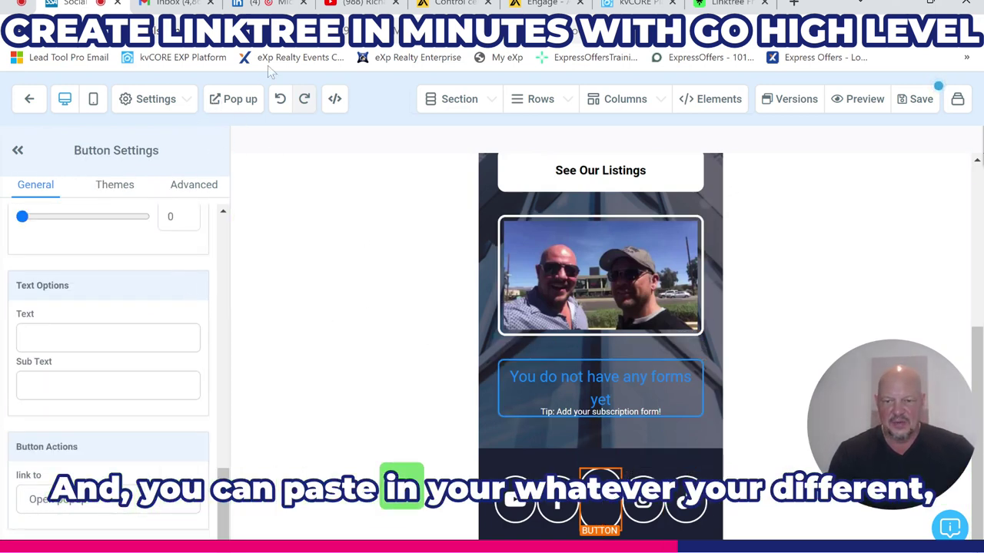
- Set the LinkedIn icon's action to Website URL with the realtor's LinkedIn profile address
left_click(277, 4)
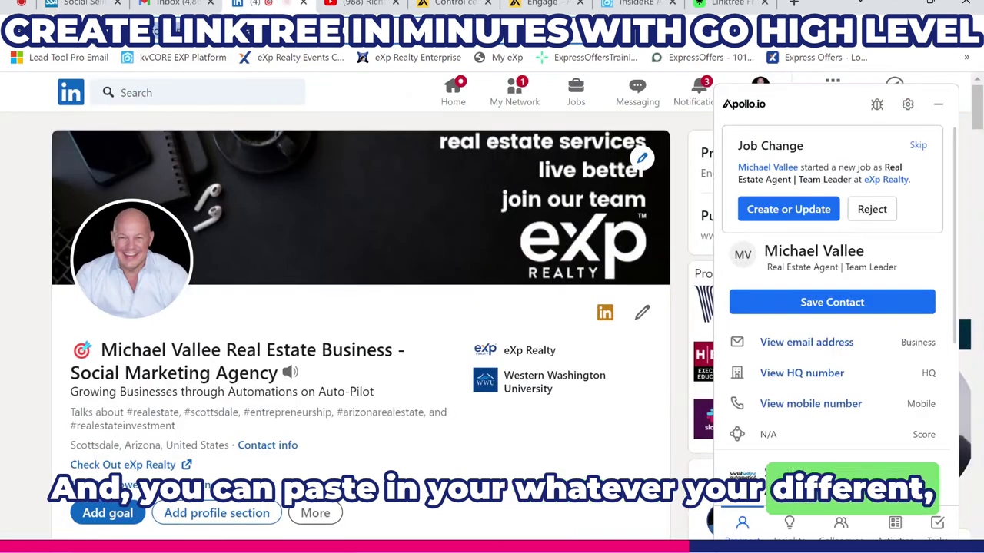
left_click(79, 4)
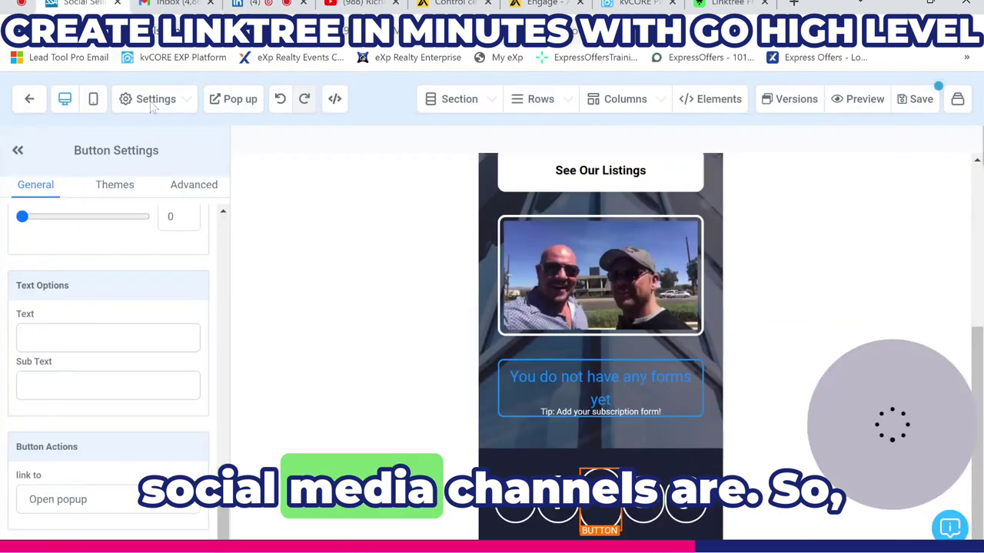
left_click(126, 491)
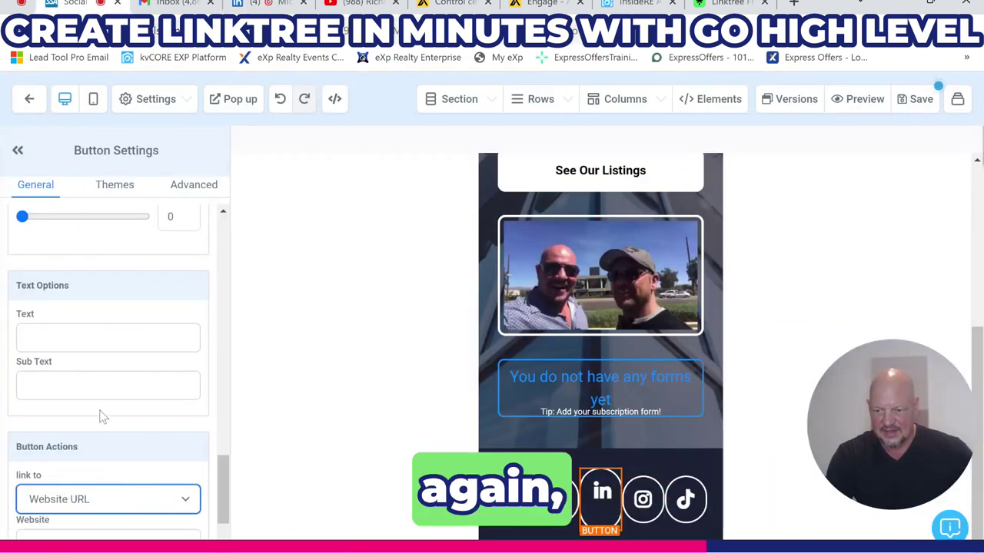
scroll(115, 501, "down", 1)
left_click(108, 462)
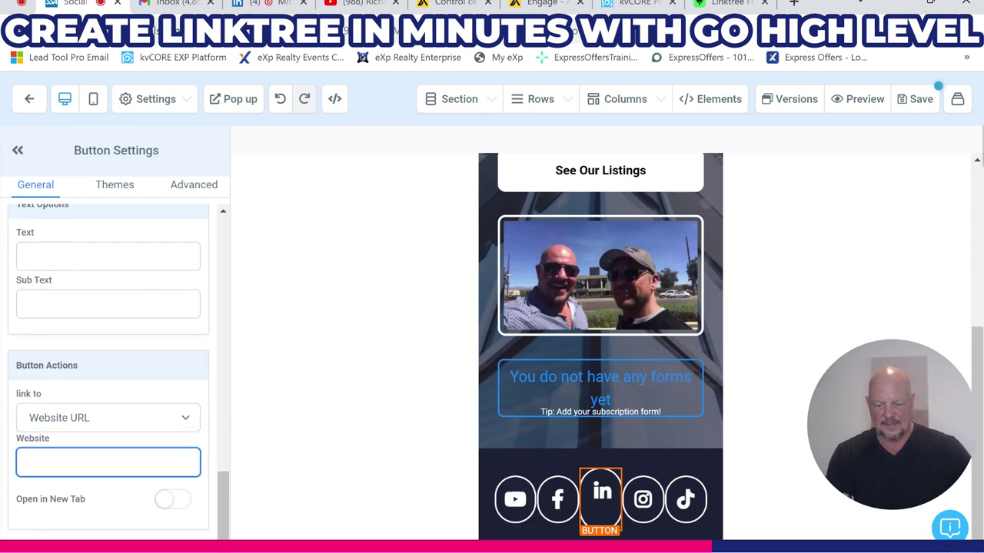
left_click(216, 365)
scroll(423, 353, "up", 4)
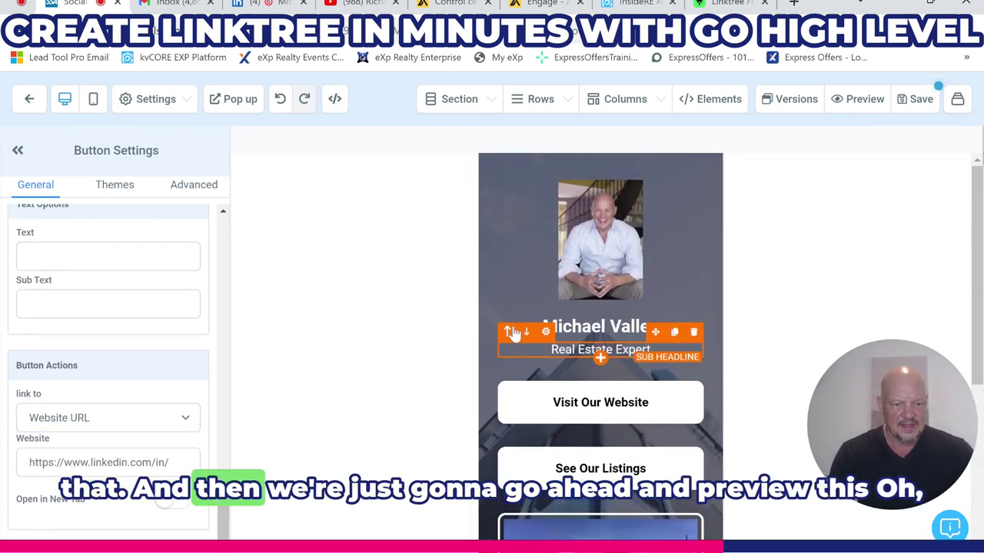
left_click(860, 103)
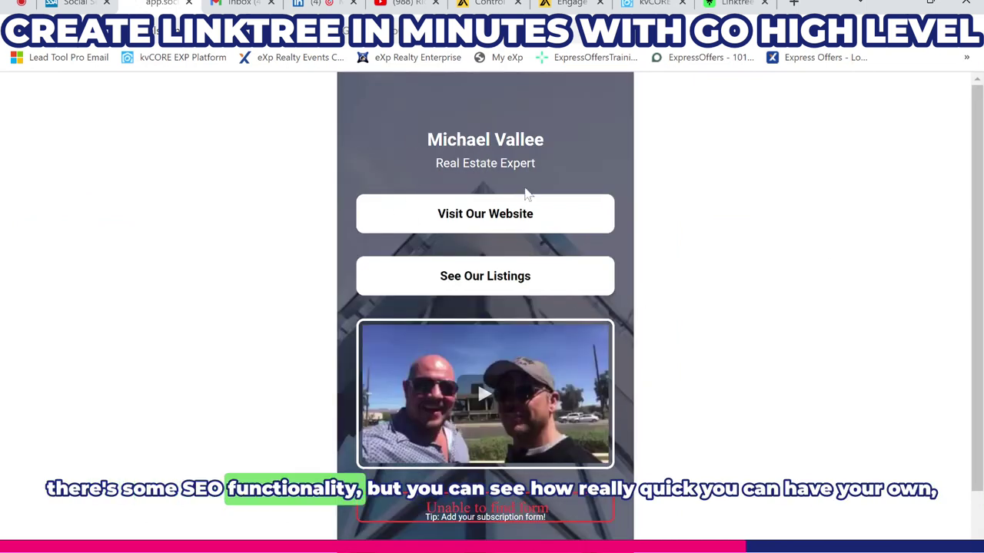
- Scroll through the link page preview, then view Linktree's pricing plans for comparison
scroll(500, 248, "down", 1)
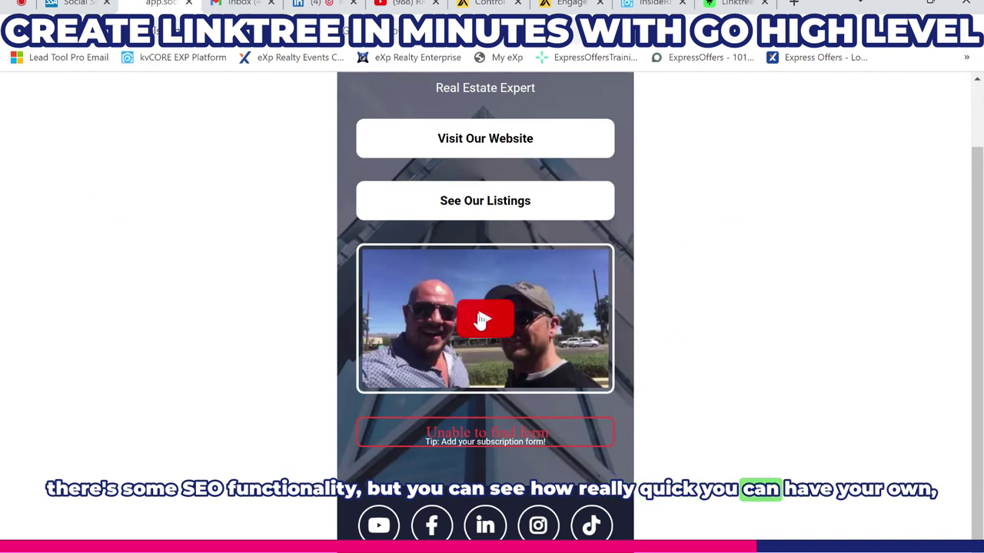
scroll(479, 321, "up", 1)
scroll(368, 254, "up", 1)
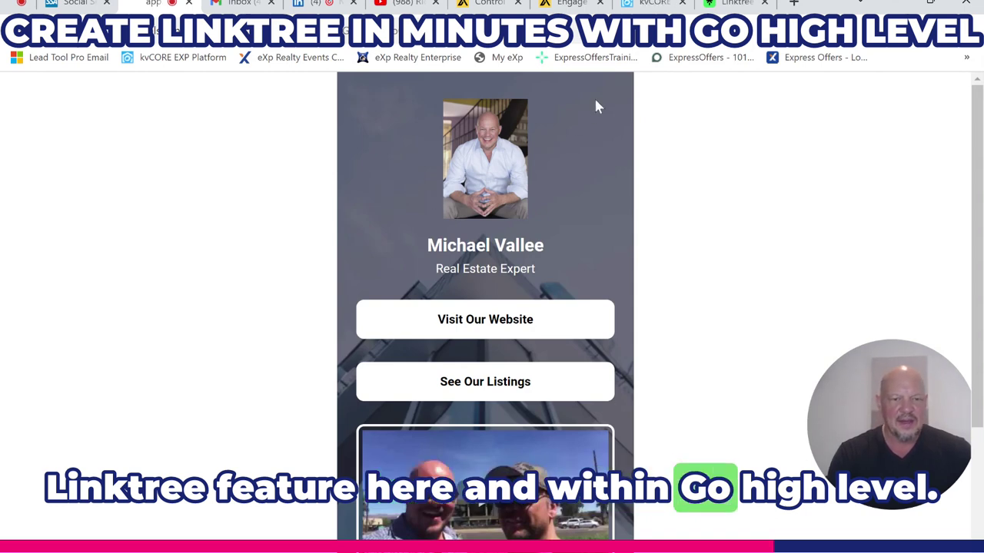
left_click(734, 4)
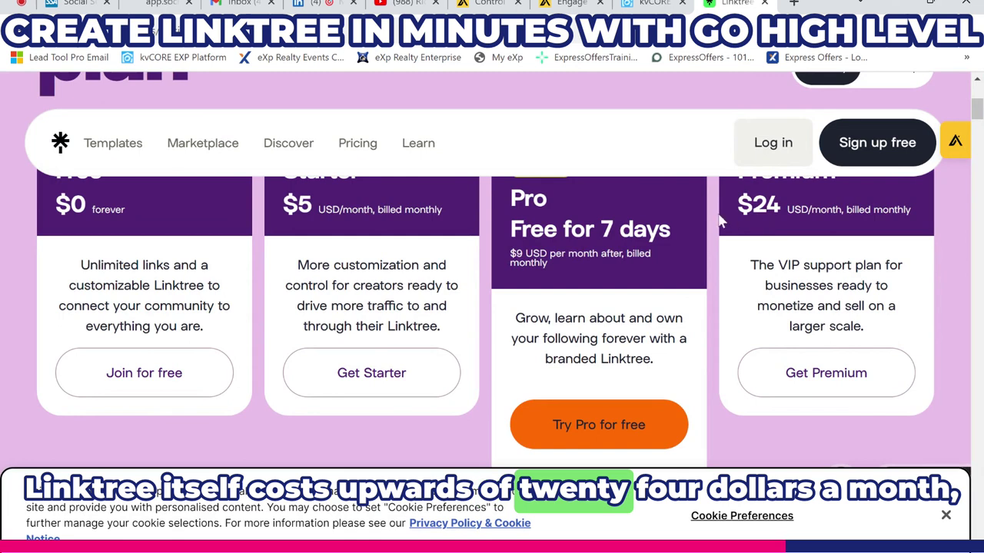
left_click(65, 5)
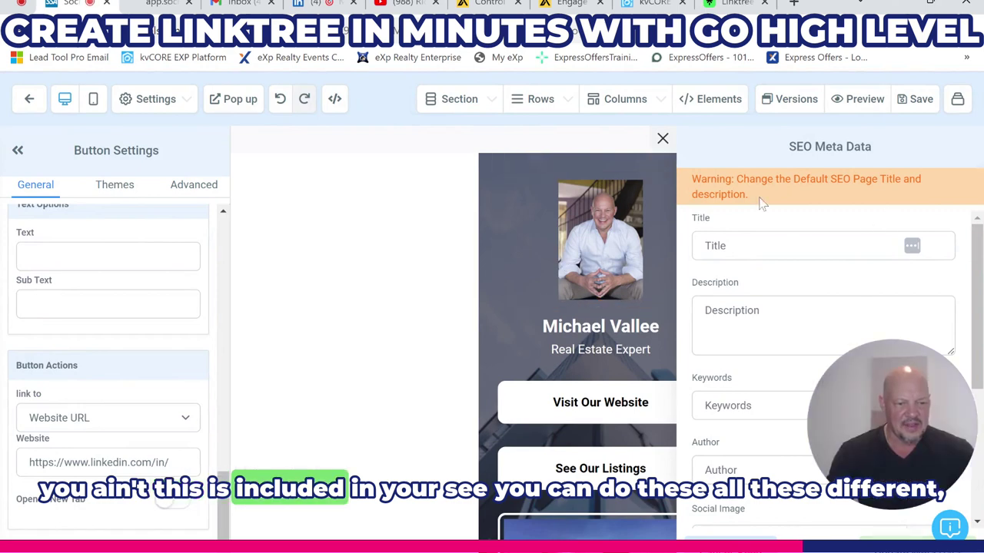
- Review the empty SEO Meta Data title and description fields, then close the panel
scroll(823, 346, "down", 2)
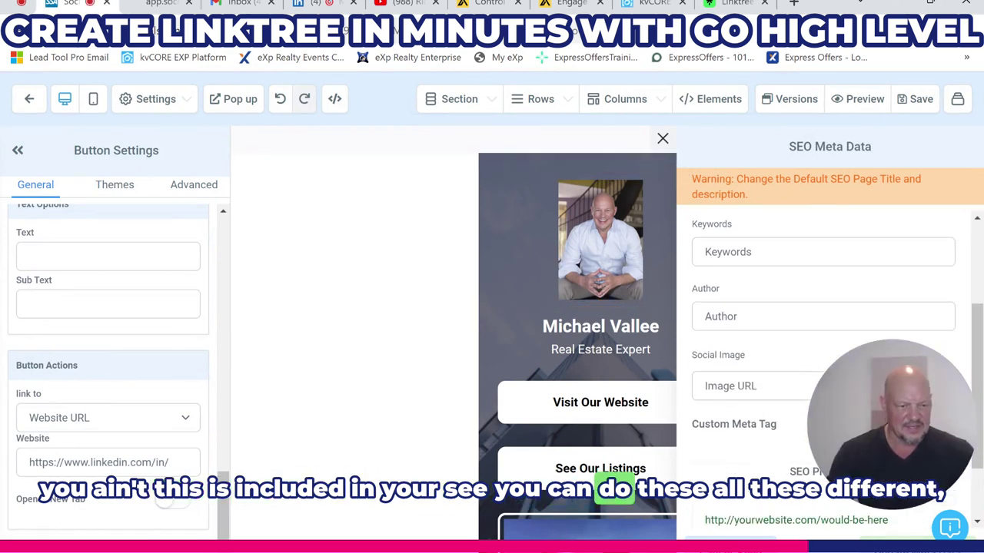
scroll(797, 271, "up", 2)
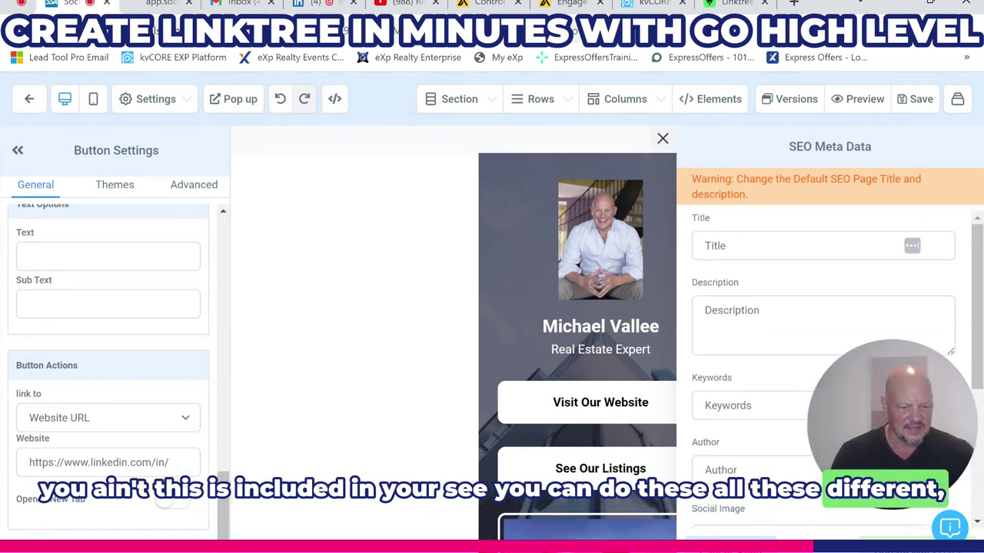
scroll(823, 345, "down", 3)
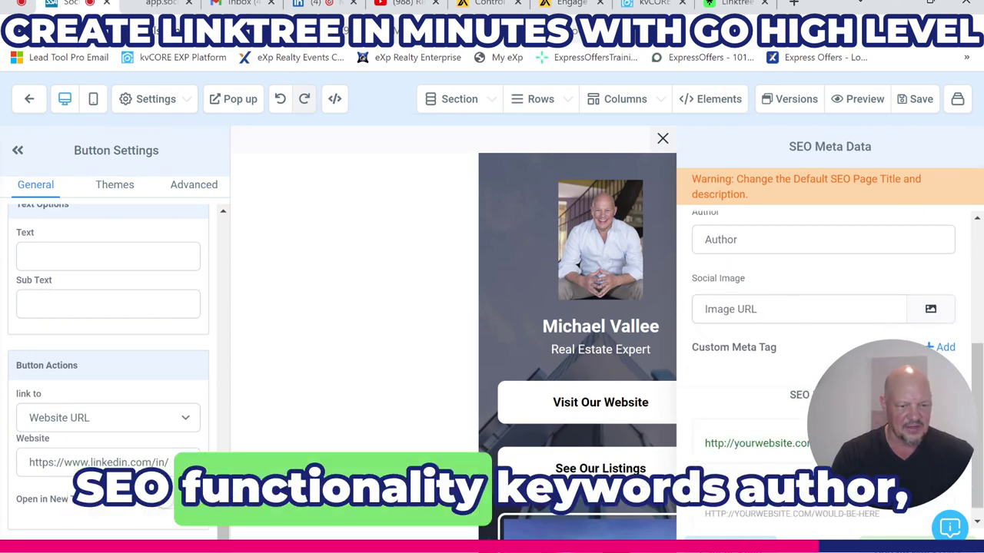
scroll(823, 346, "down", 1)
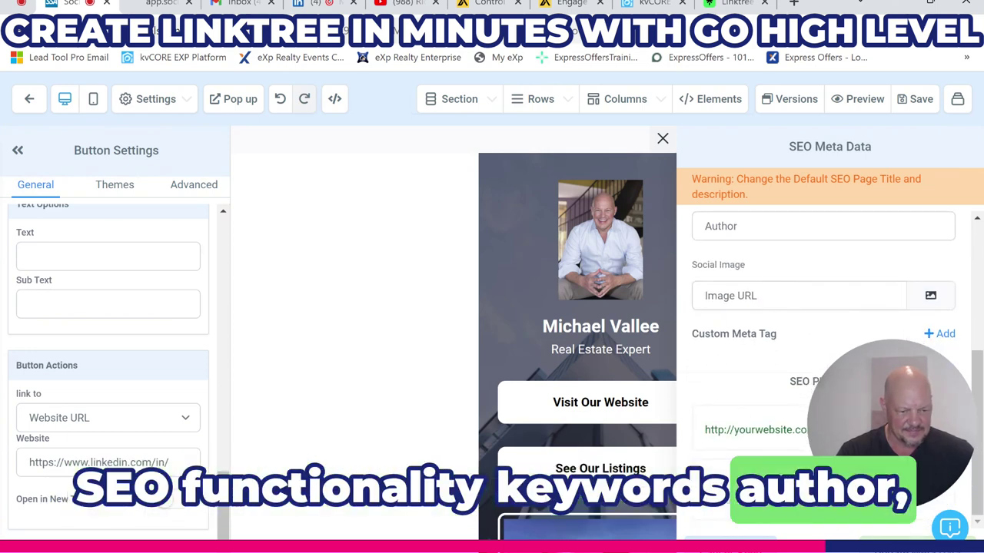
scroll(788, 269, "up", 2)
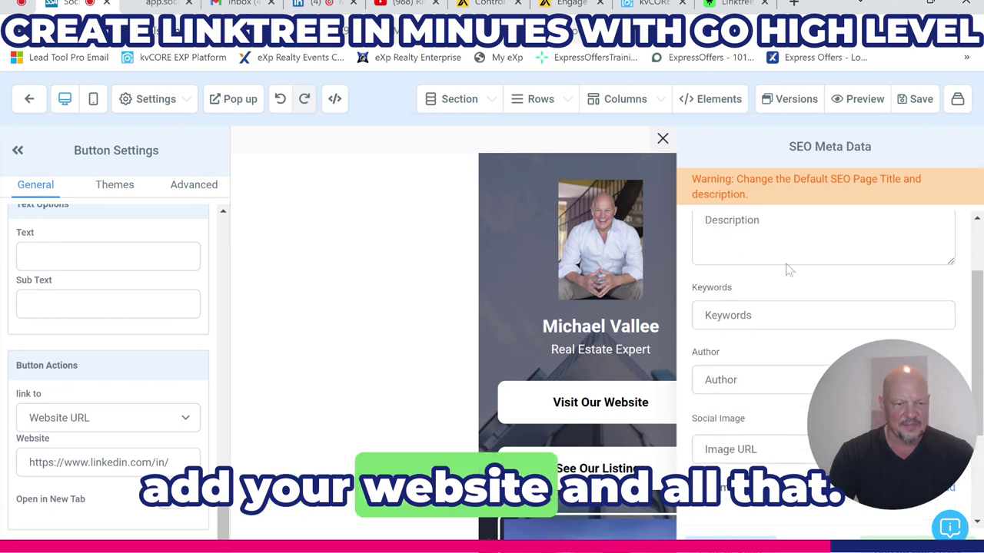
left_click(662, 138)
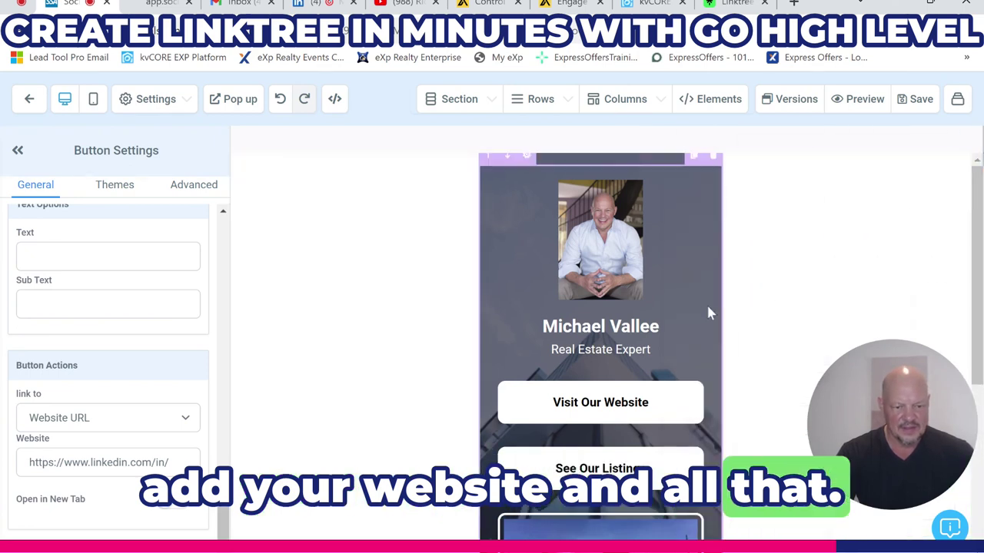
- Preview the page, check that Visit Our Website opens expertscottsdalerealtor.com, and return to the builder
left_click(867, 103)
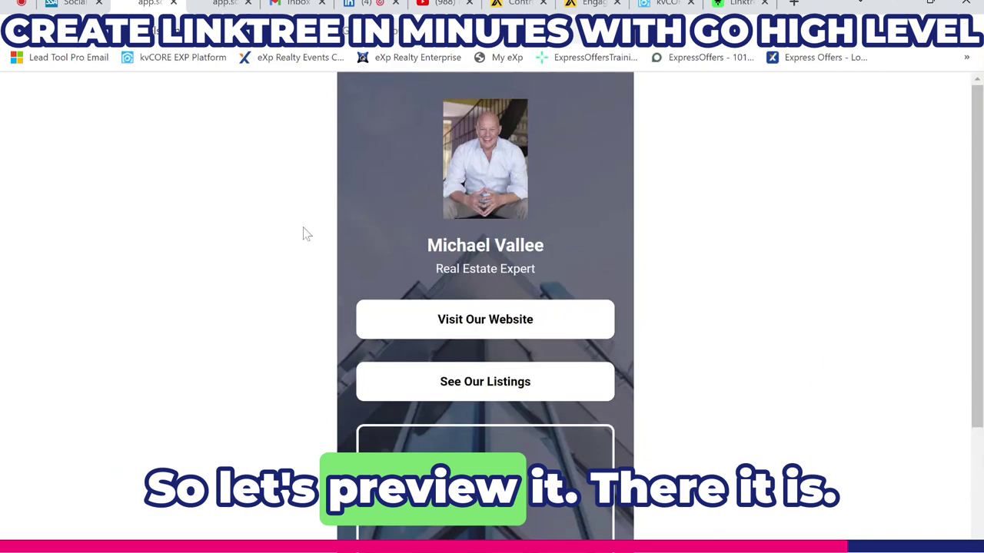
scroll(369, 341, "down", 3)
scroll(277, 337, "up", 2)
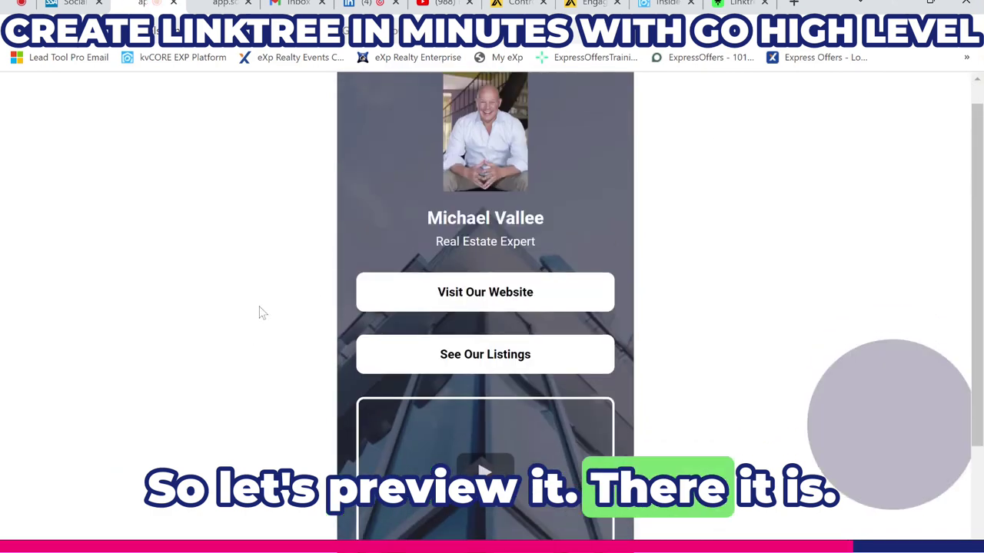
scroll(262, 312, "up", 1)
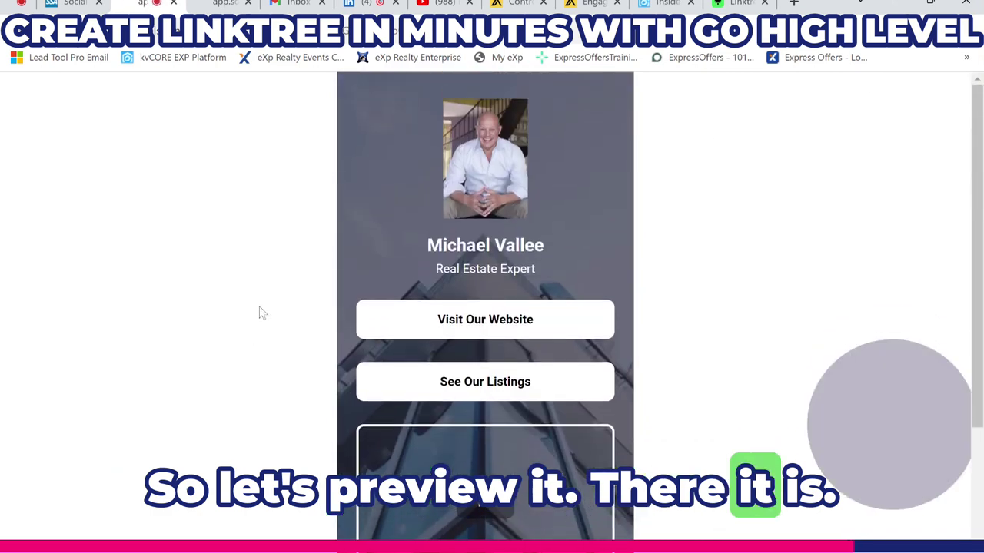
left_click(482, 321)
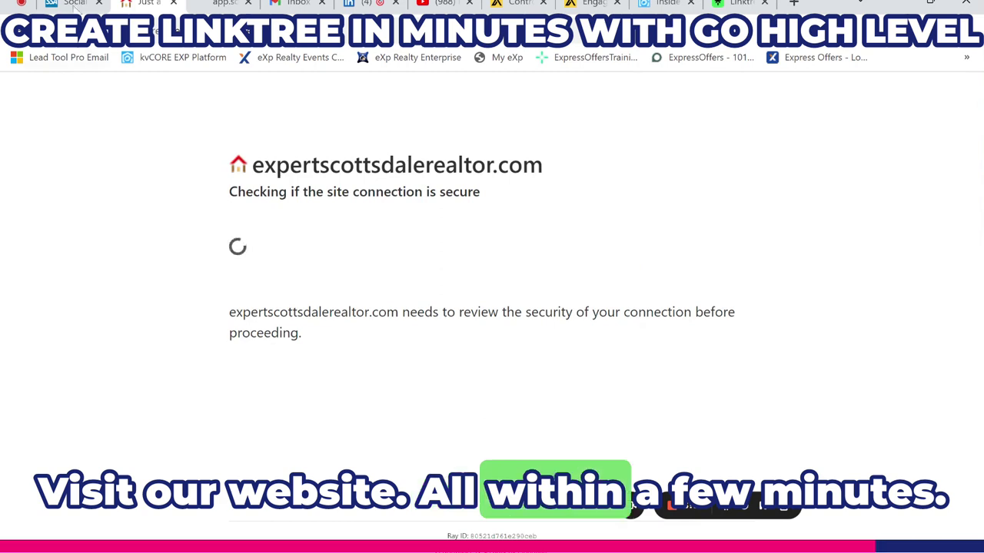
left_click(75, 3)
scroll(508, 315, "down", 4)
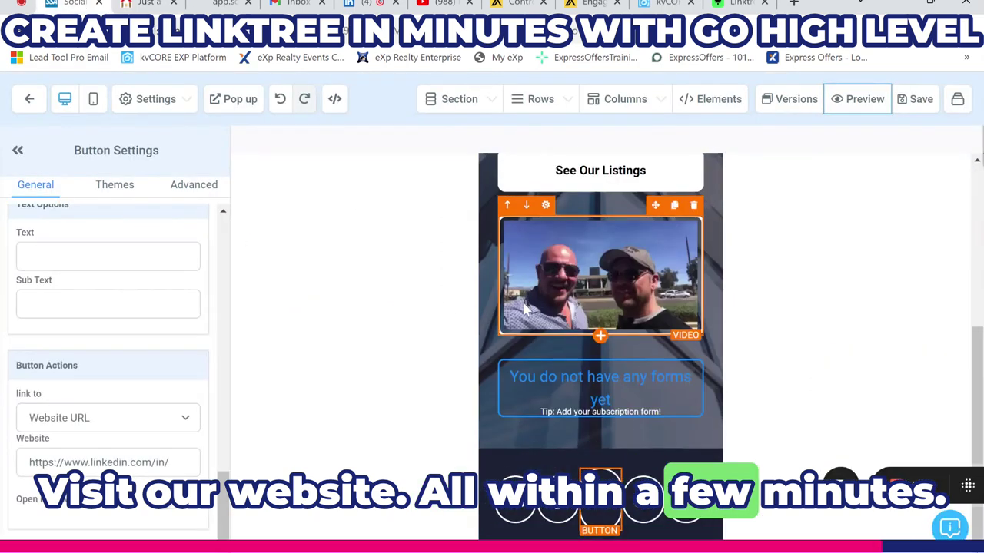
scroll(362, 310, "up", 5)
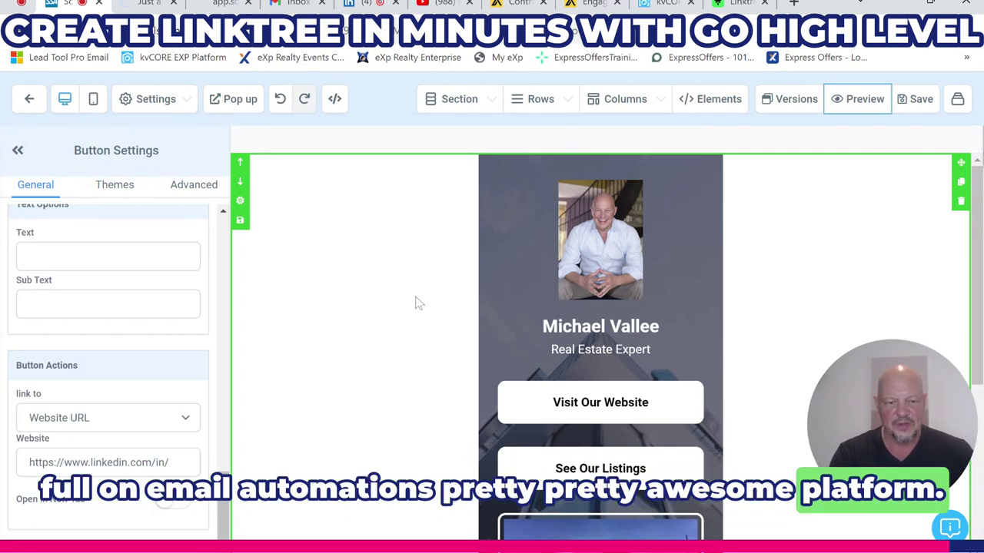
scroll(400, 301, "down", 1)
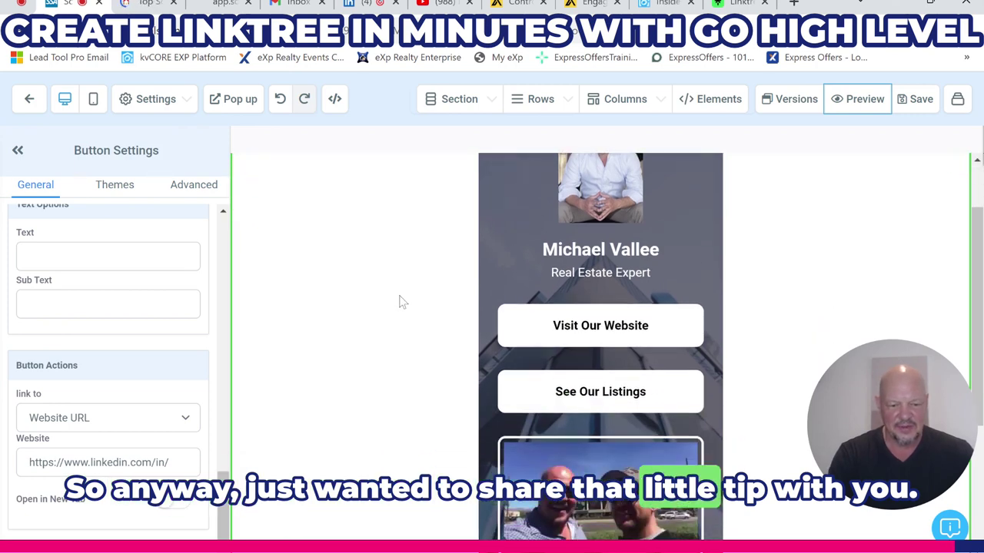
scroll(388, 308, "up", 1)
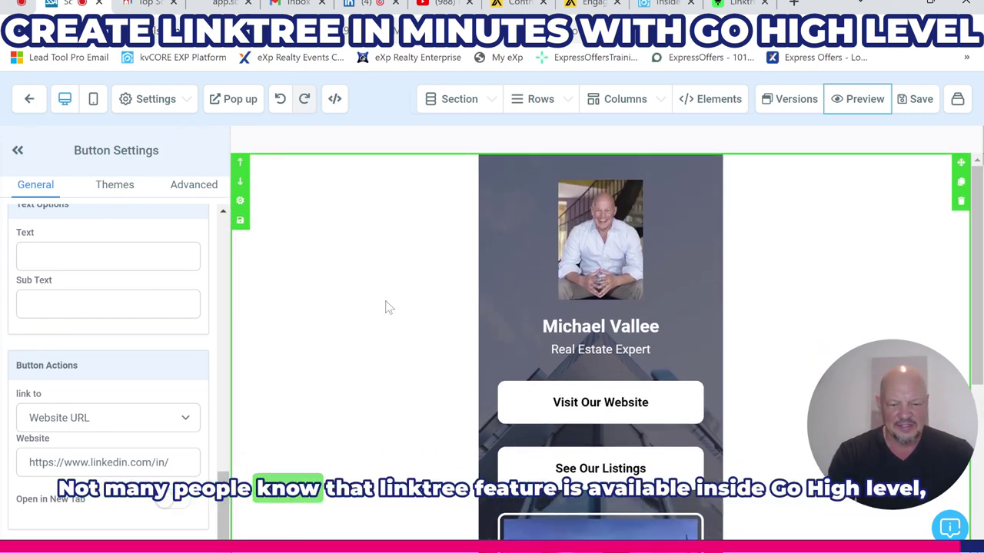